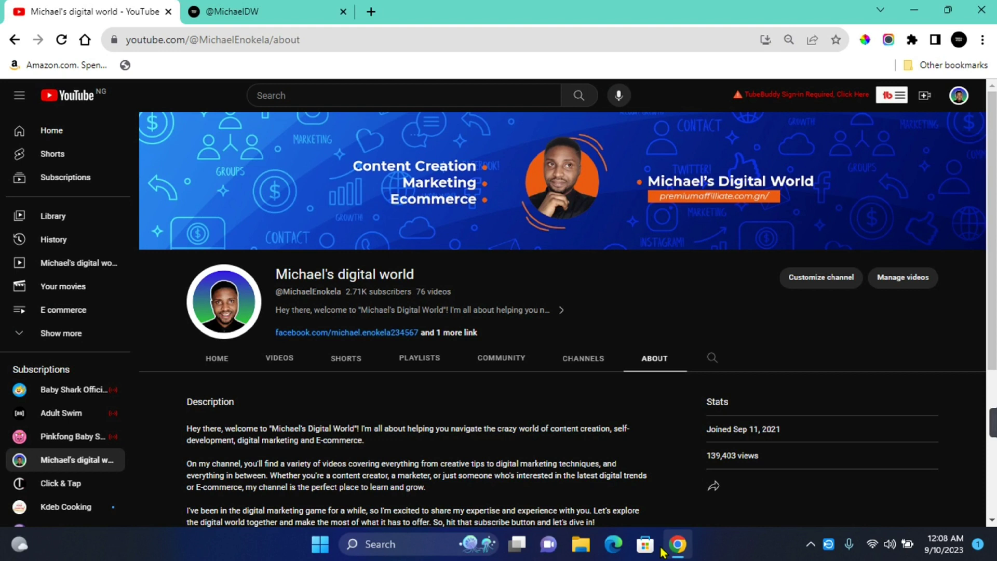
- Open Customize channel's Basic info tab and scroll to the Facebook and Support My Channel links
click(820, 277)
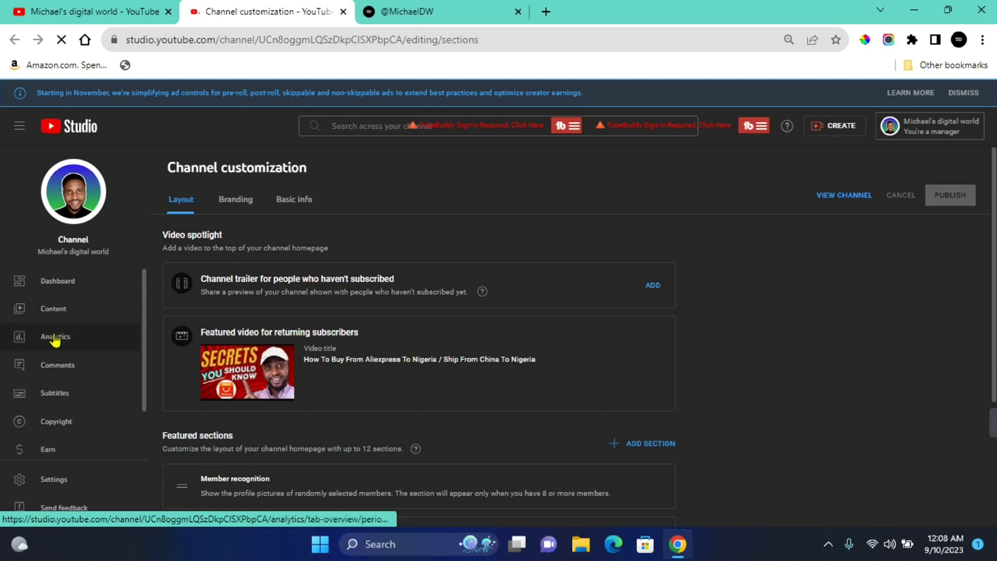
click(68, 308)
click(79, 343)
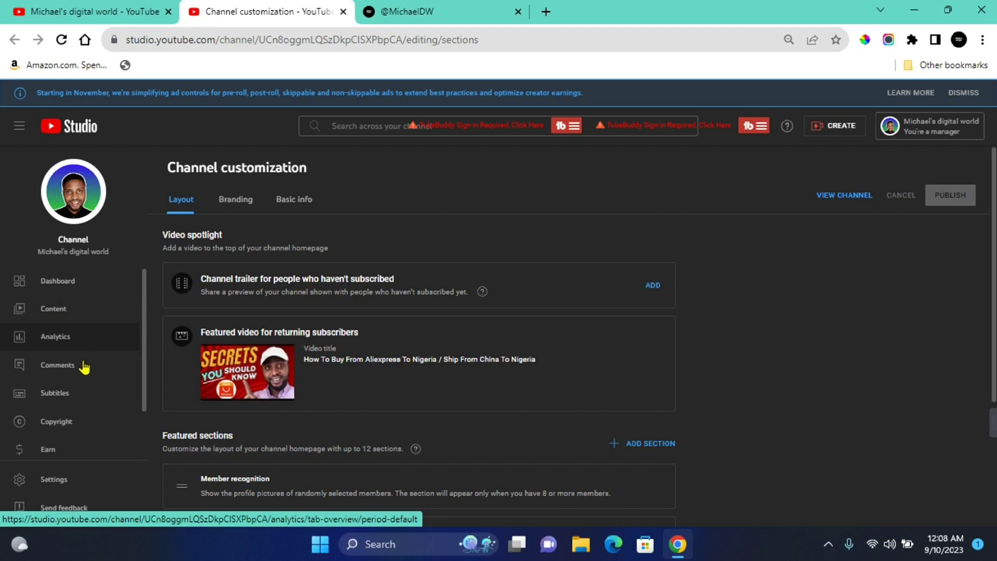
scroll(82, 368, down, 1)
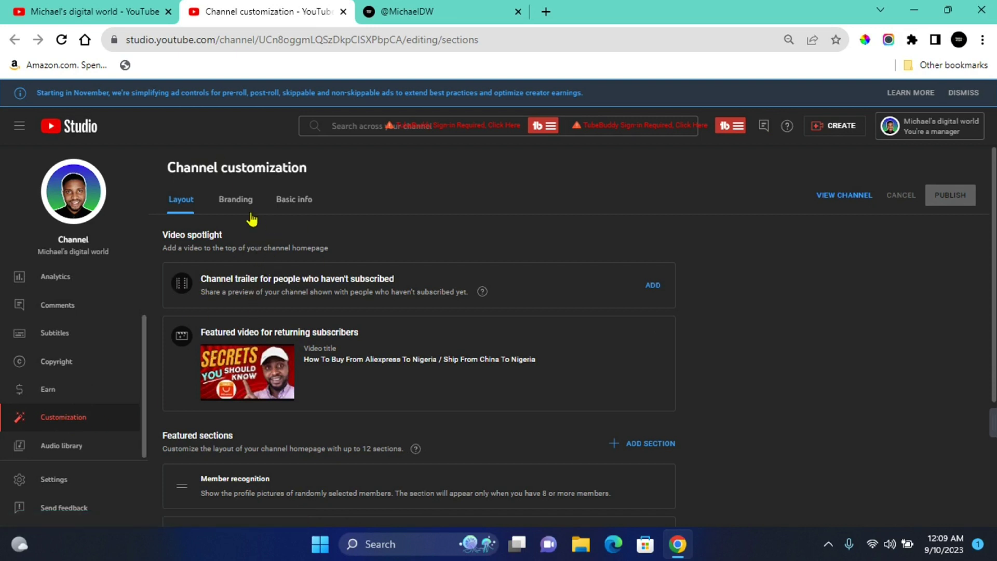
click(289, 203)
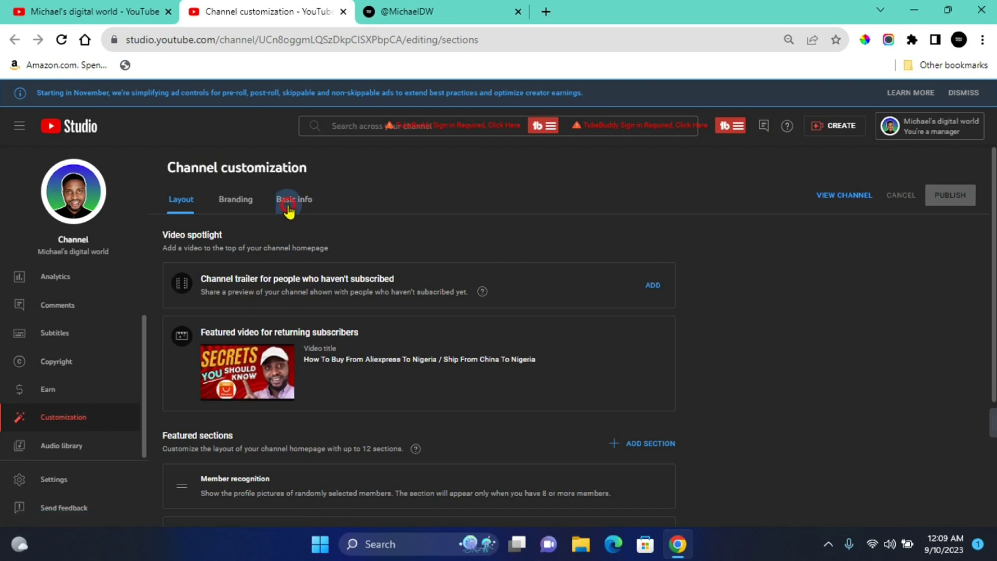
scroll(752, 395, down, 8)
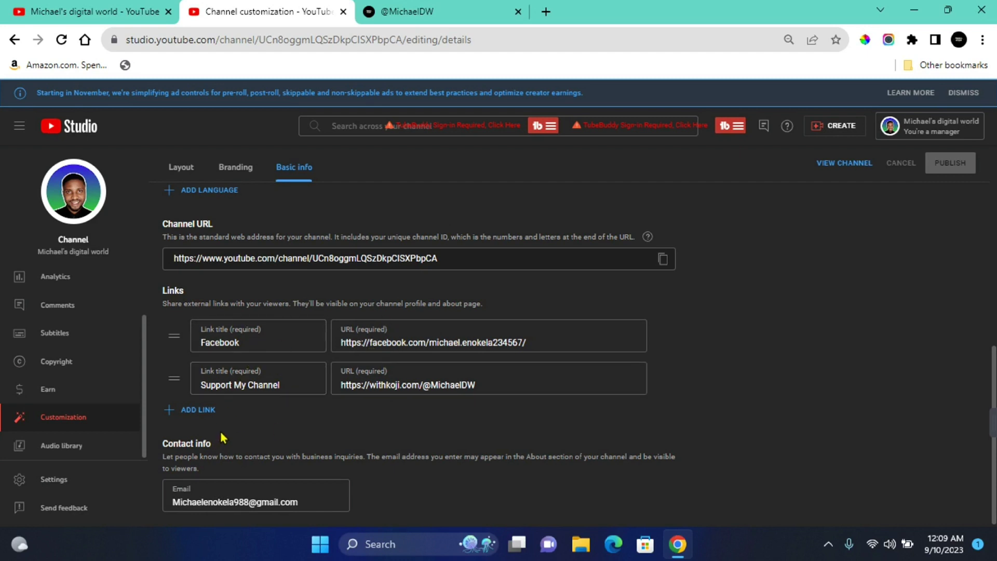
- Scroll the channel's public About page to its Facebook and Support My Channel links
click(115, 12)
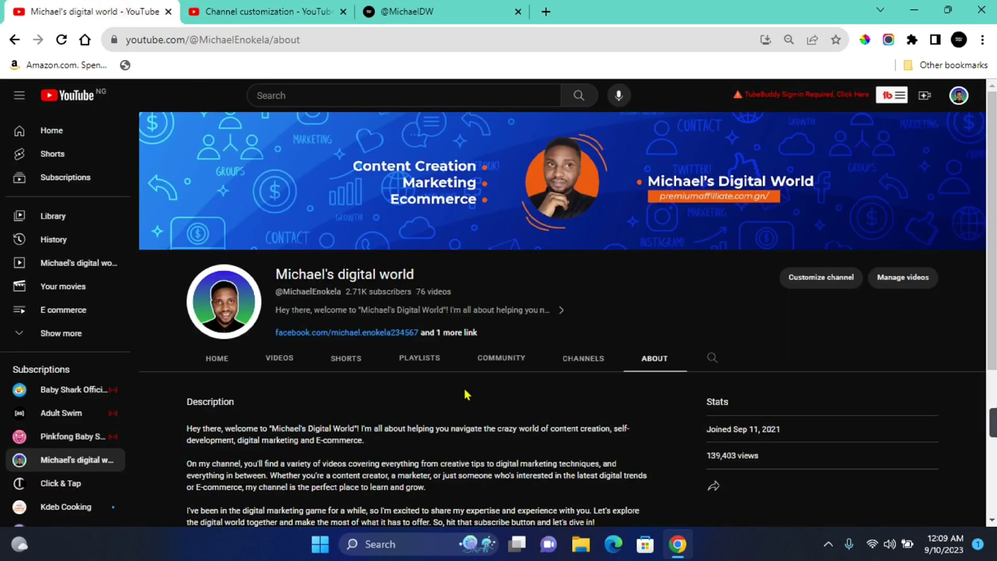
scroll(466, 394, down, 4)
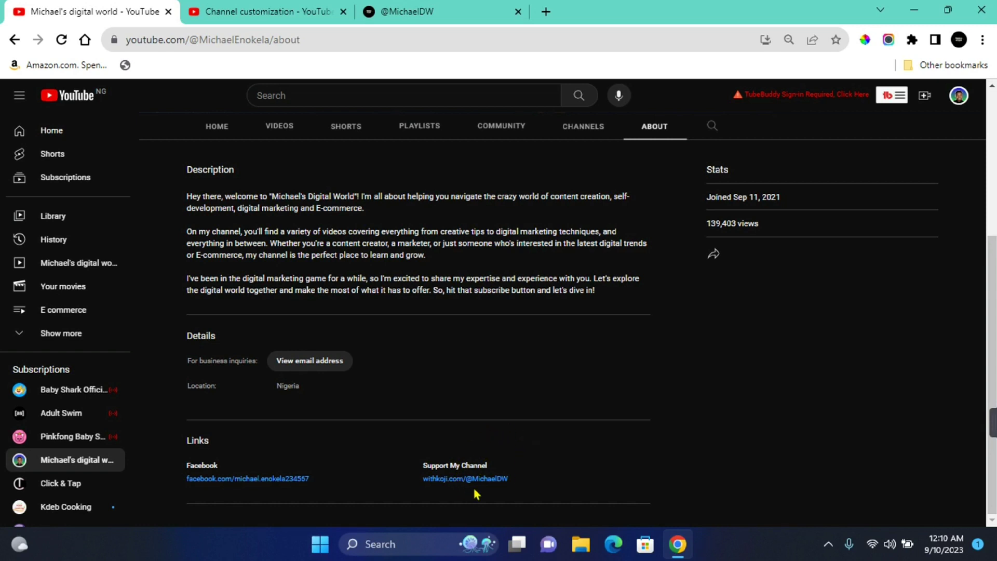
- On the Koji page, fill the Show Me Love tip form with a $100 tip and send it
click(457, 12)
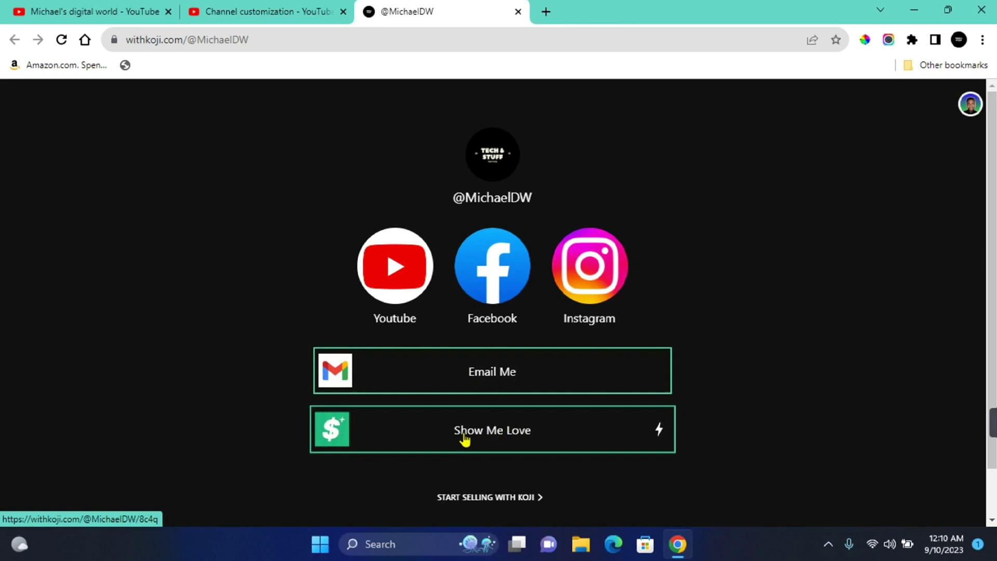
click(500, 437)
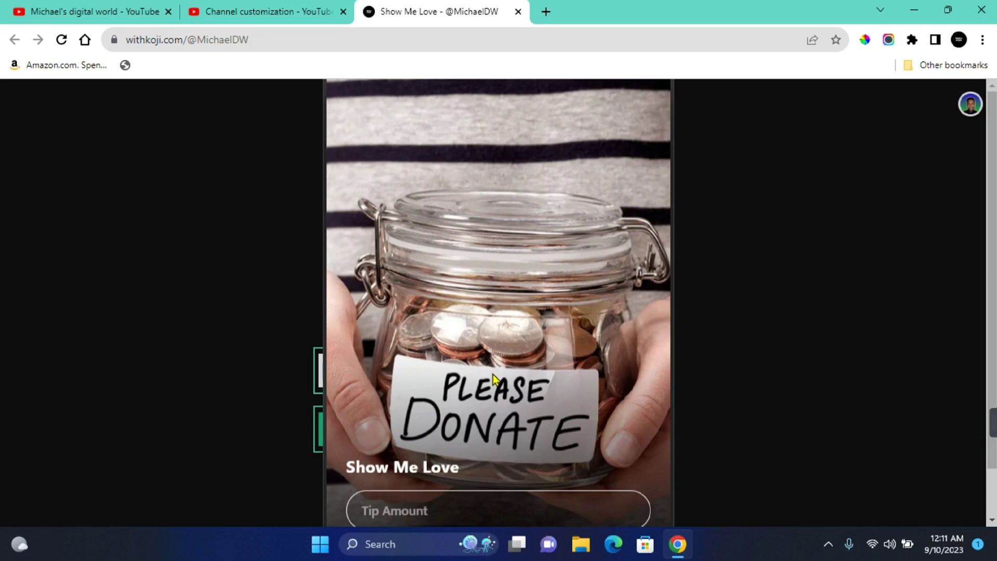
click(441, 513)
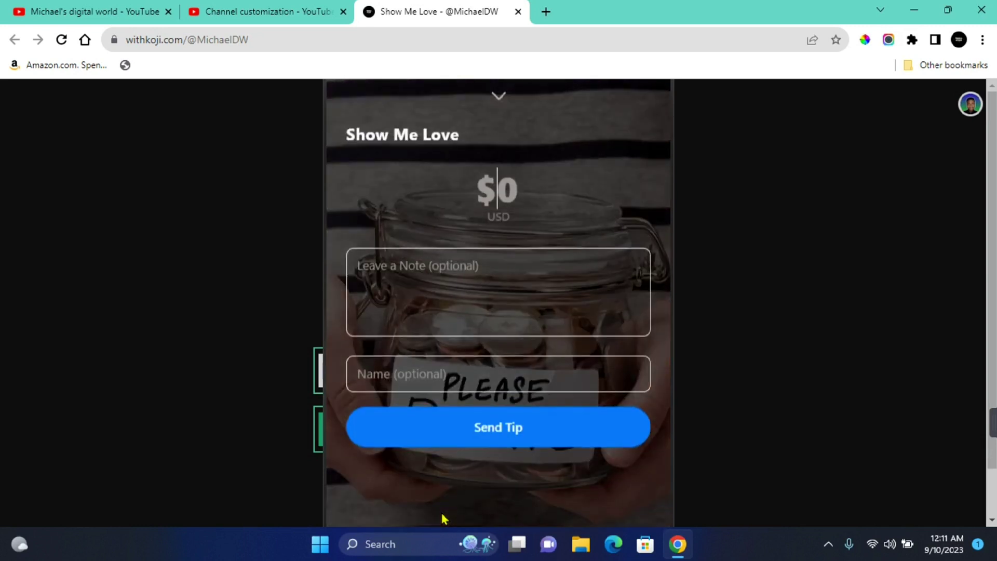
text(100)
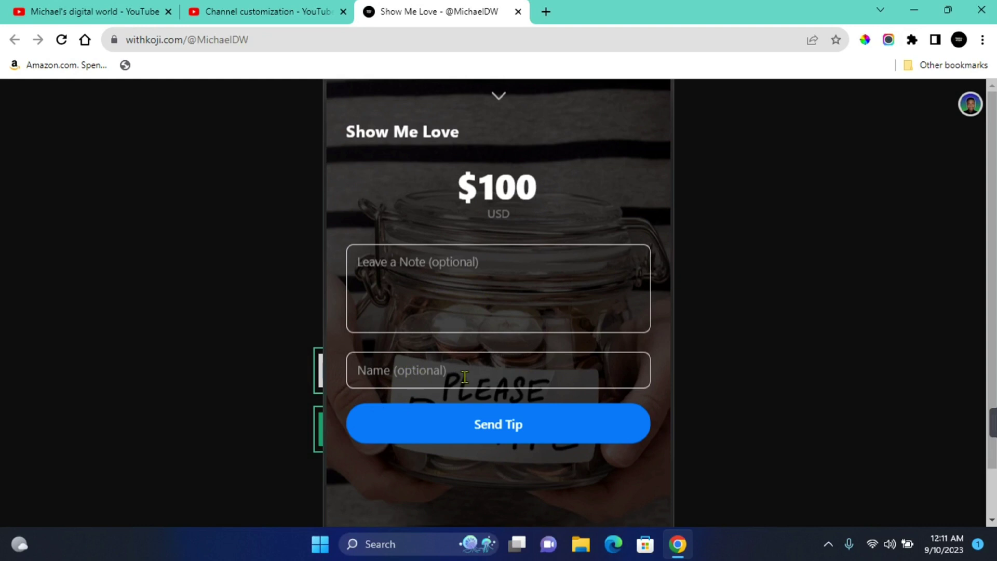
click(507, 430)
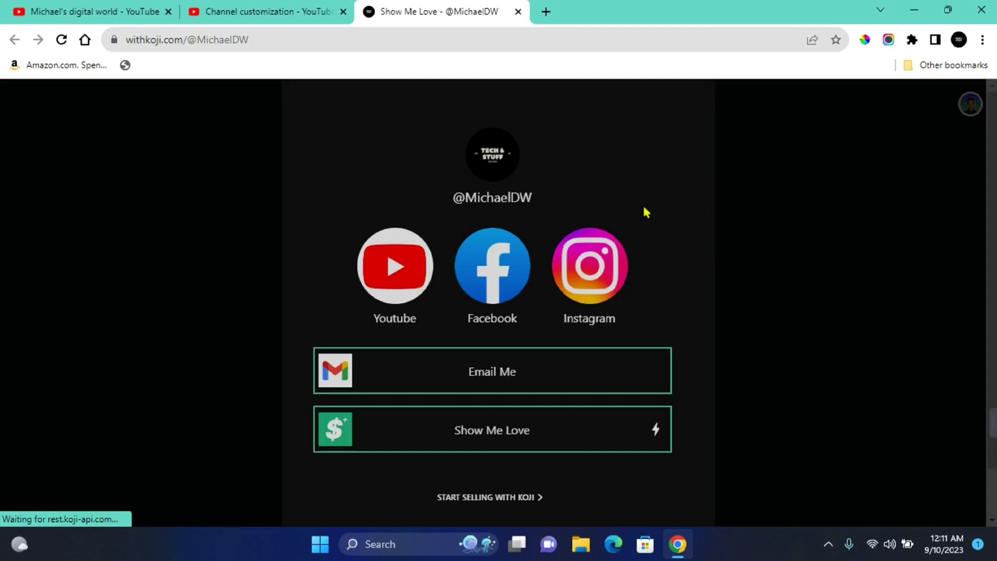
- Cancel the $100 tip checkout and go to Koji's full Templates catalogue
click(621, 175)
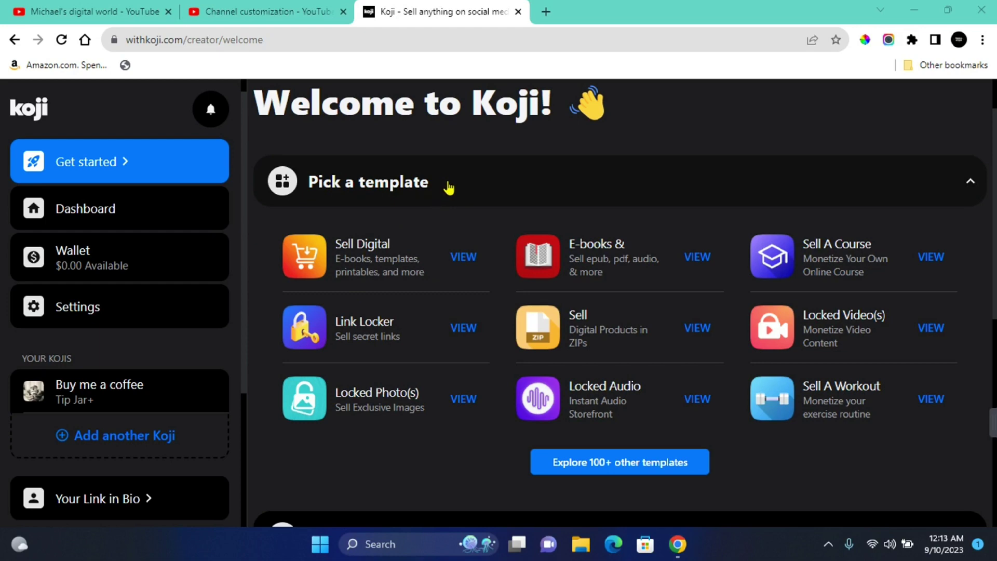
click(119, 12)
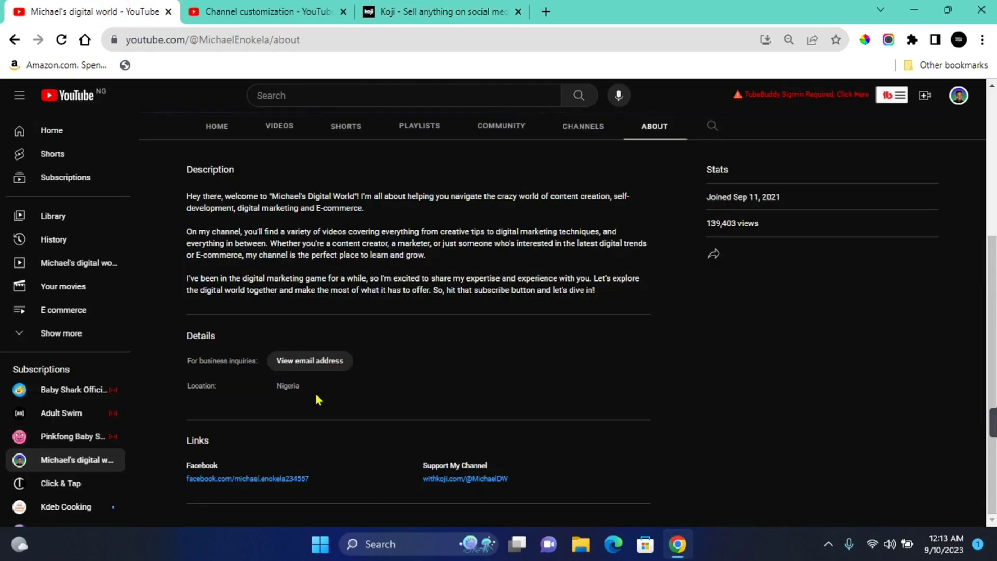
click(393, 15)
- Scroll the Koji Templates catalogue down to Collect Donations, showing Tip Jar+, Gift Me and Love Jar
click(525, 285)
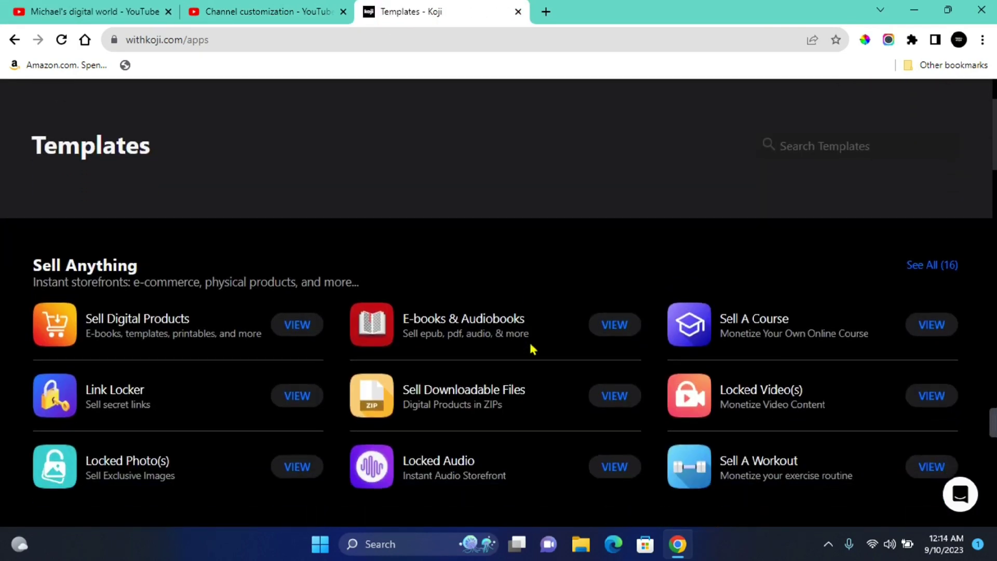
scroll(279, 322, down, 5)
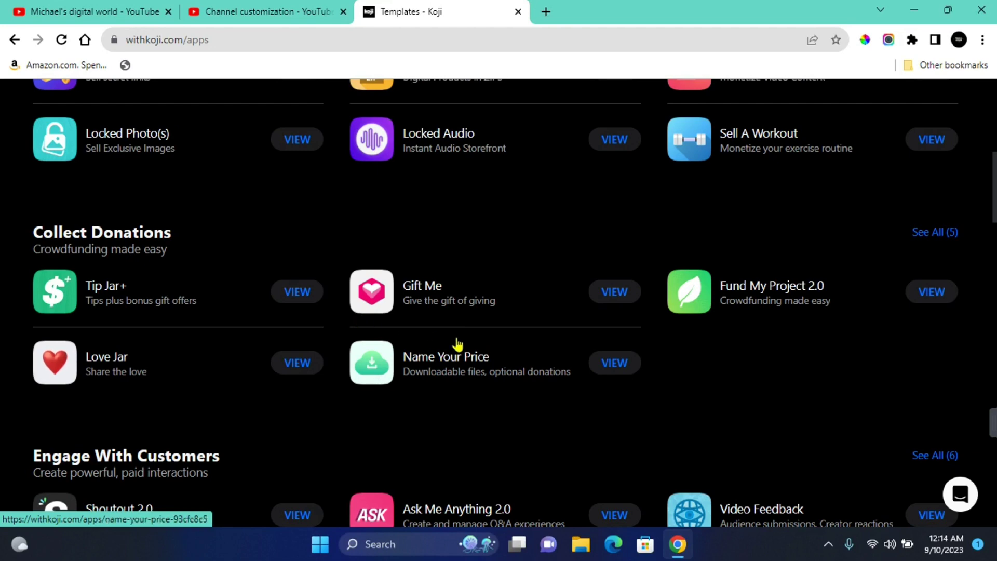
scroll(456, 344, down, 2)
scroll(396, 374, down, 6)
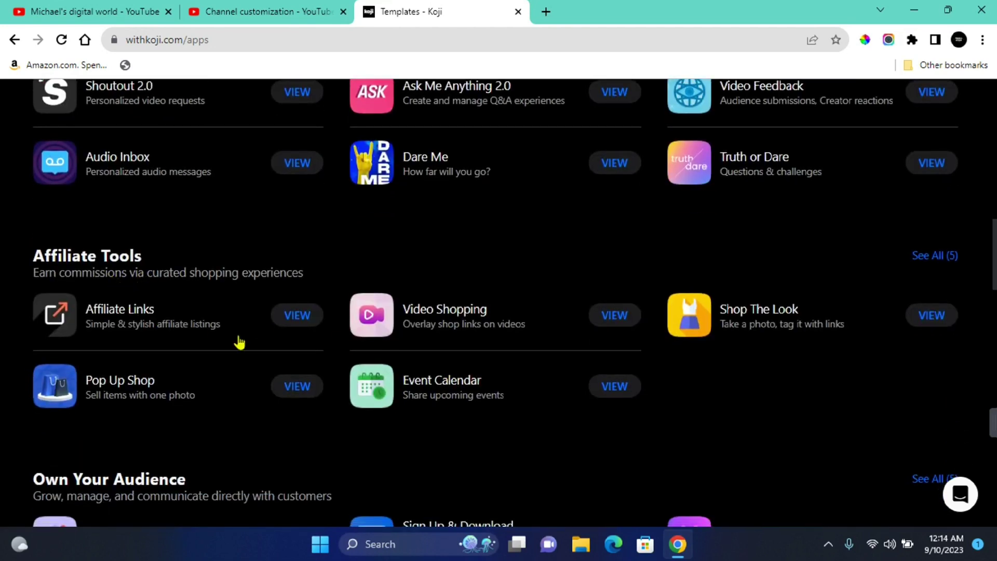
scroll(332, 383, down, 4)
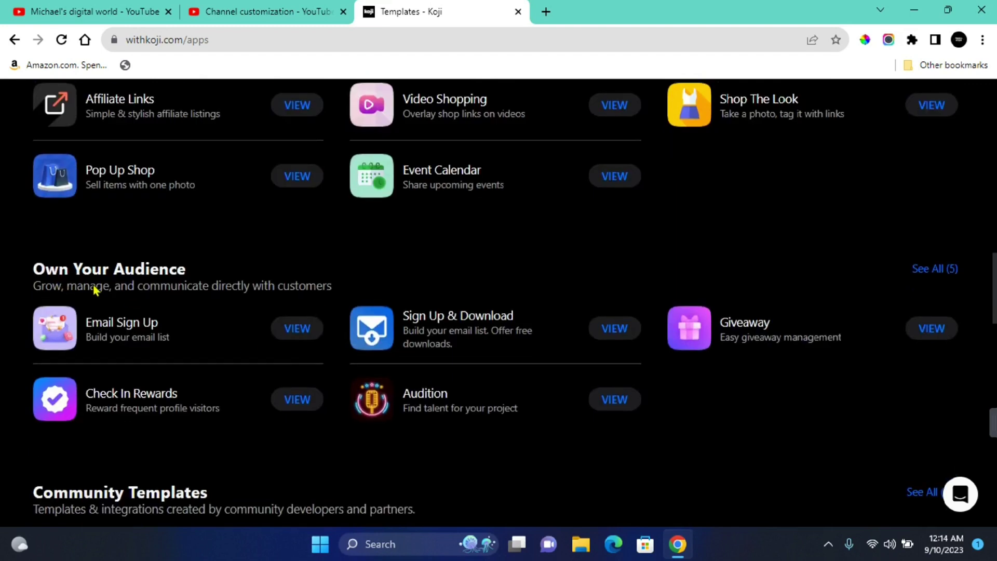
scroll(225, 313, down, 3)
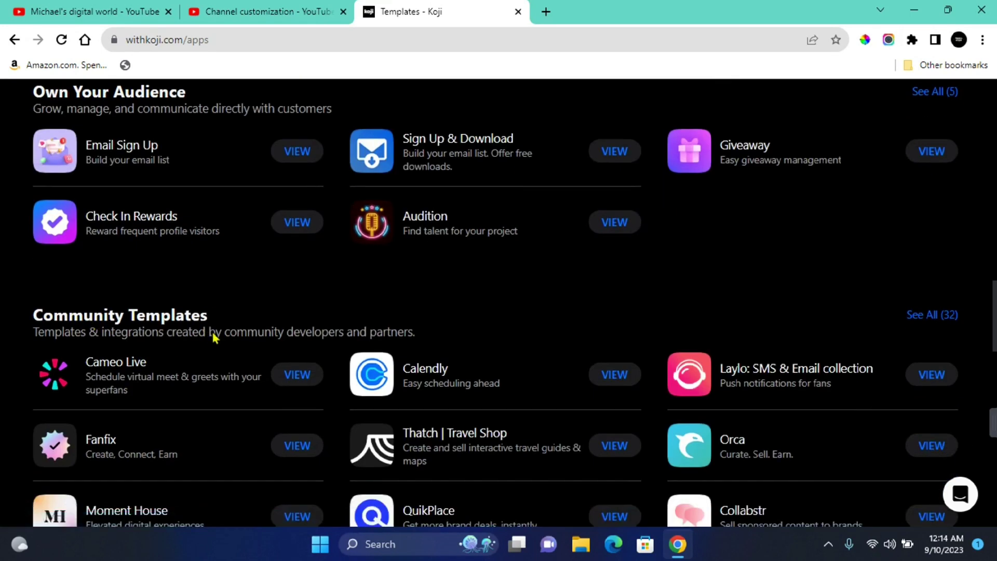
scroll(229, 348, down, 8)
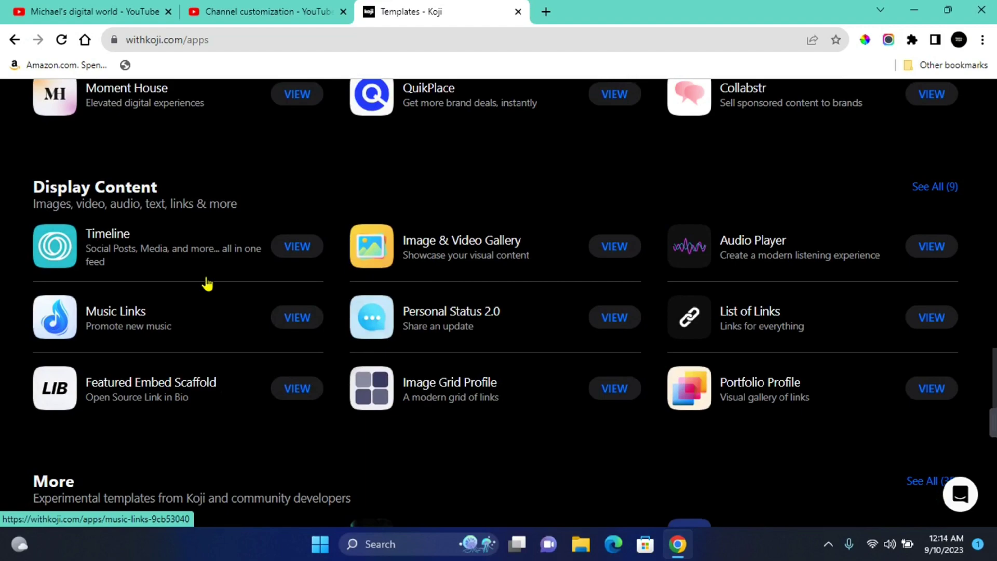
scroll(206, 283, down, 7)
scroll(188, 290, up, 15)
scroll(188, 289, up, 10)
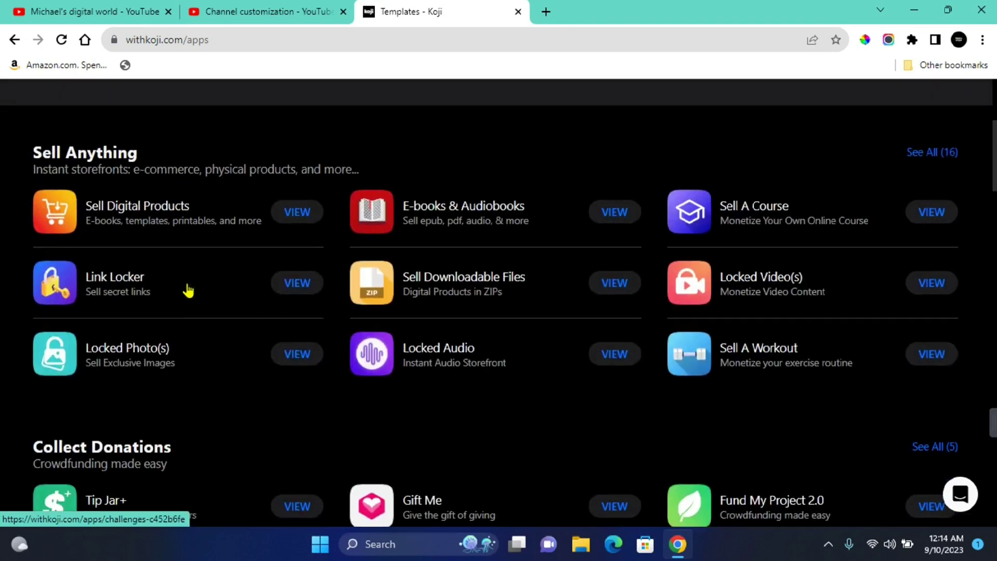
scroll(451, 371, down, 8)
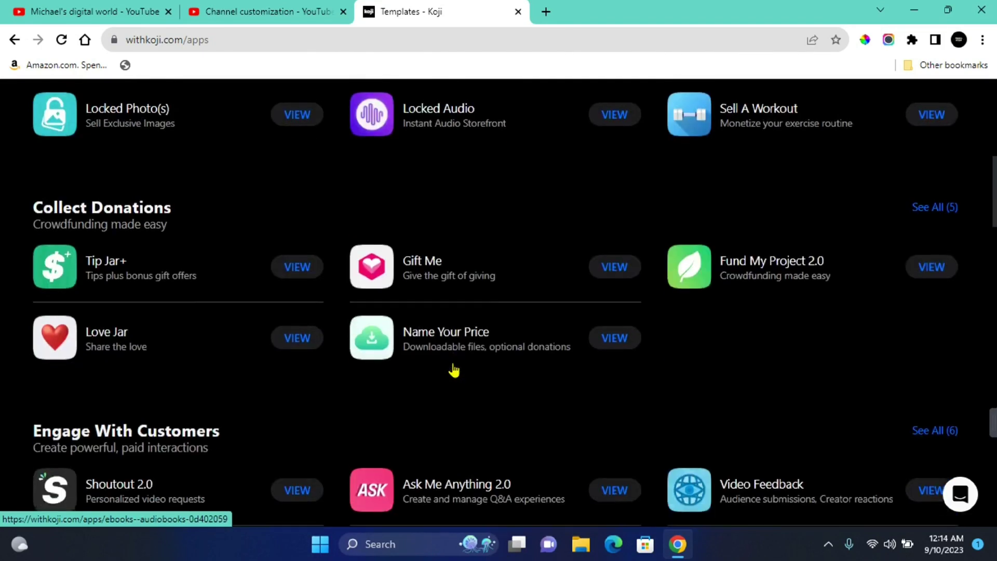
- View the Tip Jar+ template details, noting it is free with a 5% per-transaction fee
click(290, 279)
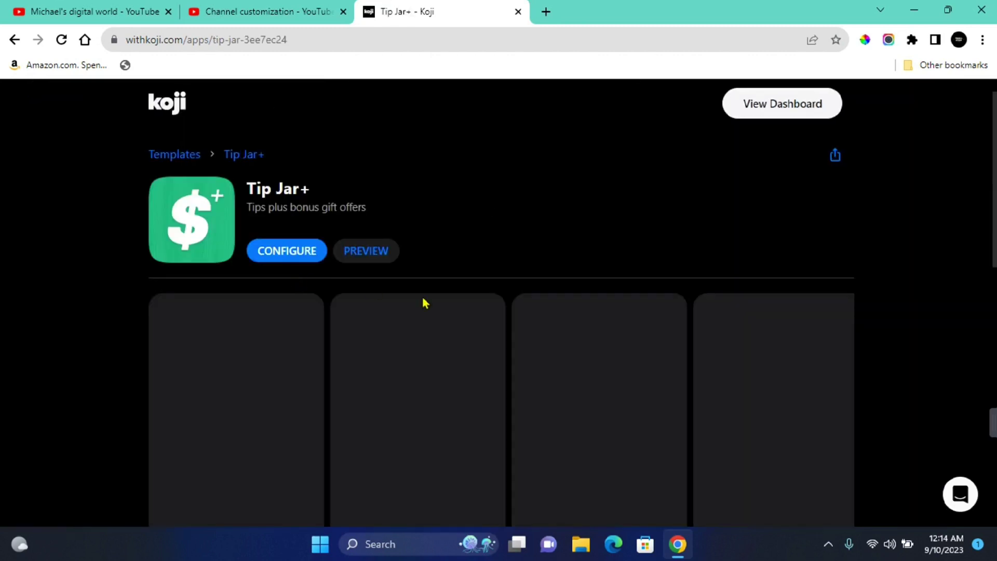
scroll(521, 299, down, 2)
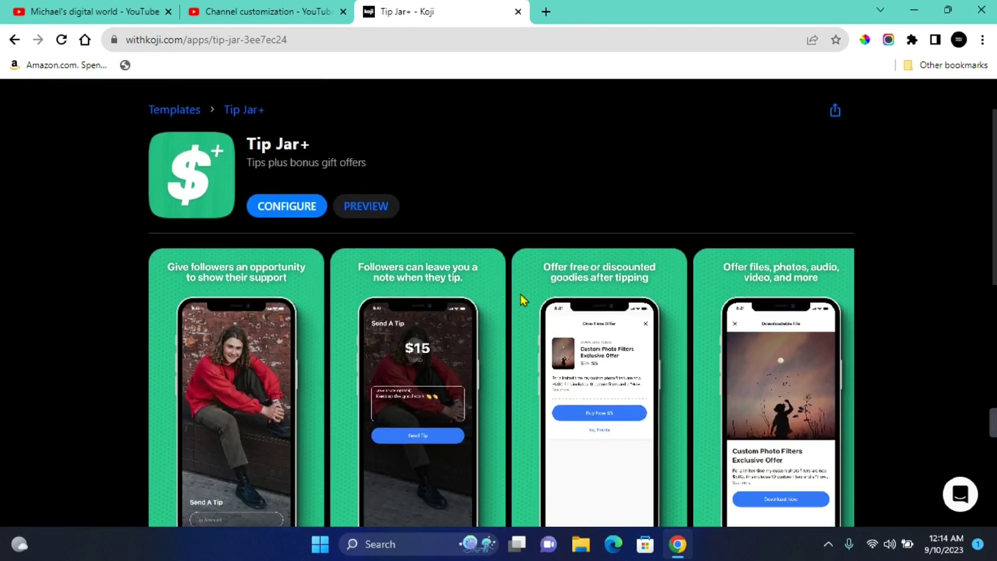
scroll(520, 294, down, 2)
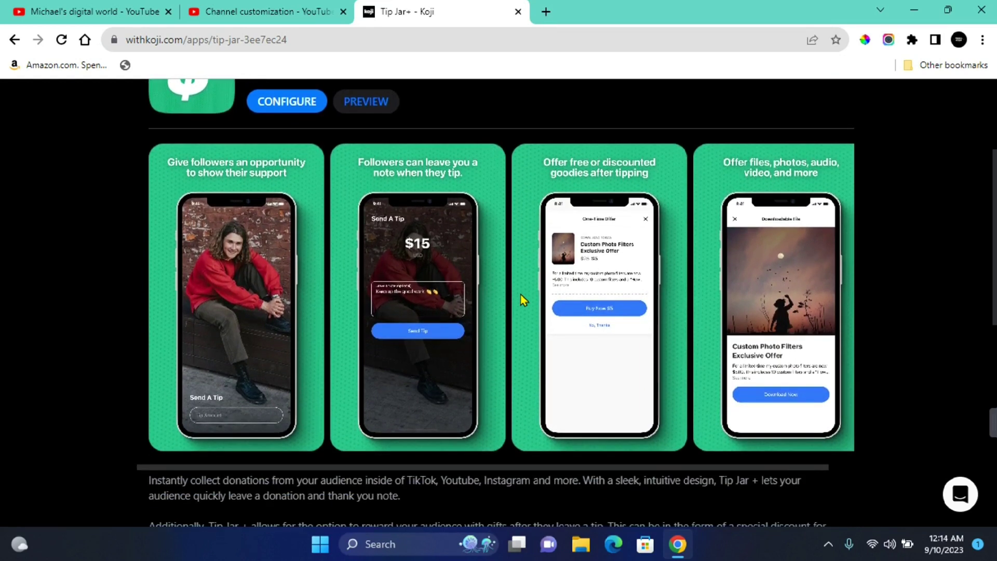
scroll(514, 301, up, 4)
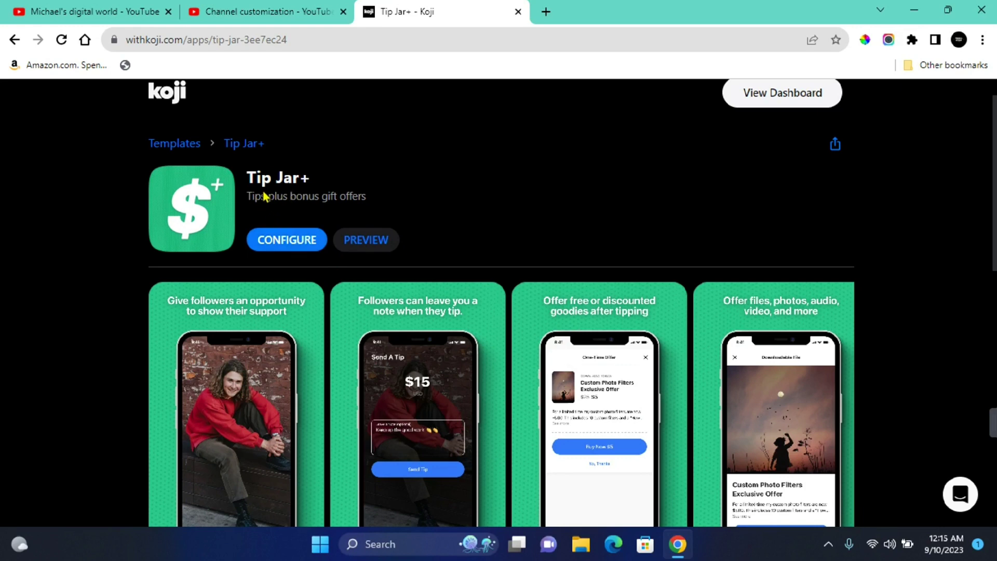
scroll(512, 332, down, 10)
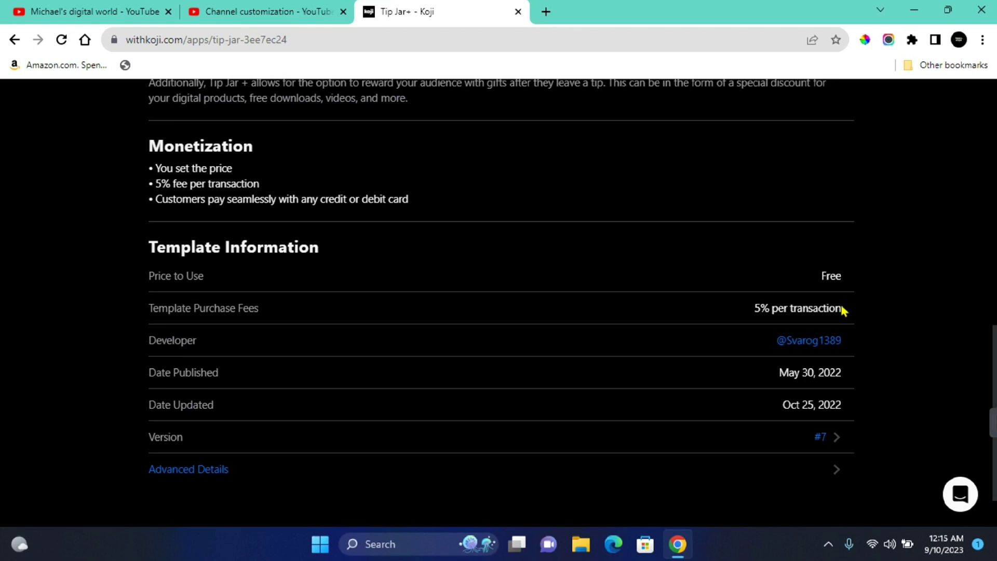
scroll(610, 363, down, 1)
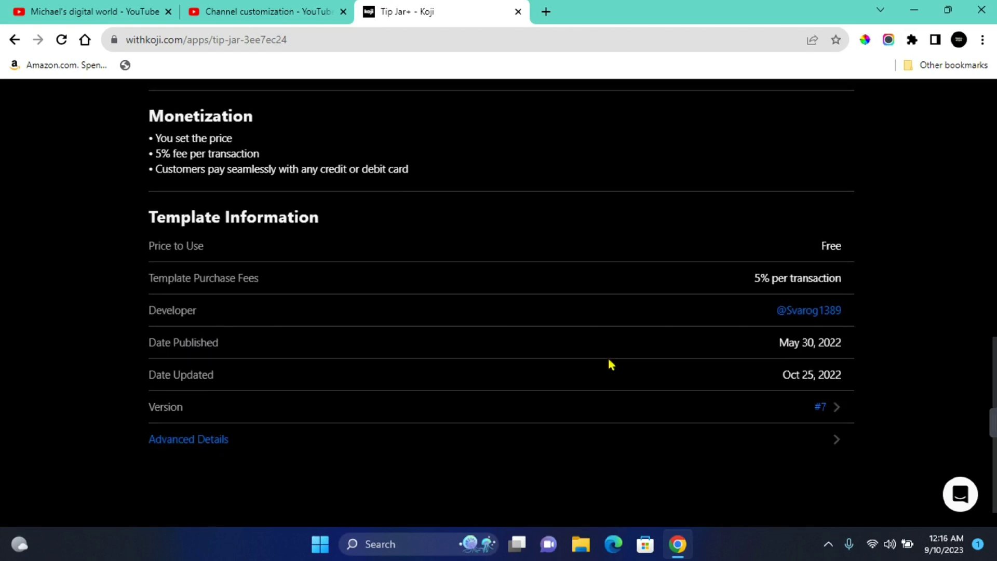
scroll(610, 363, up, 10)
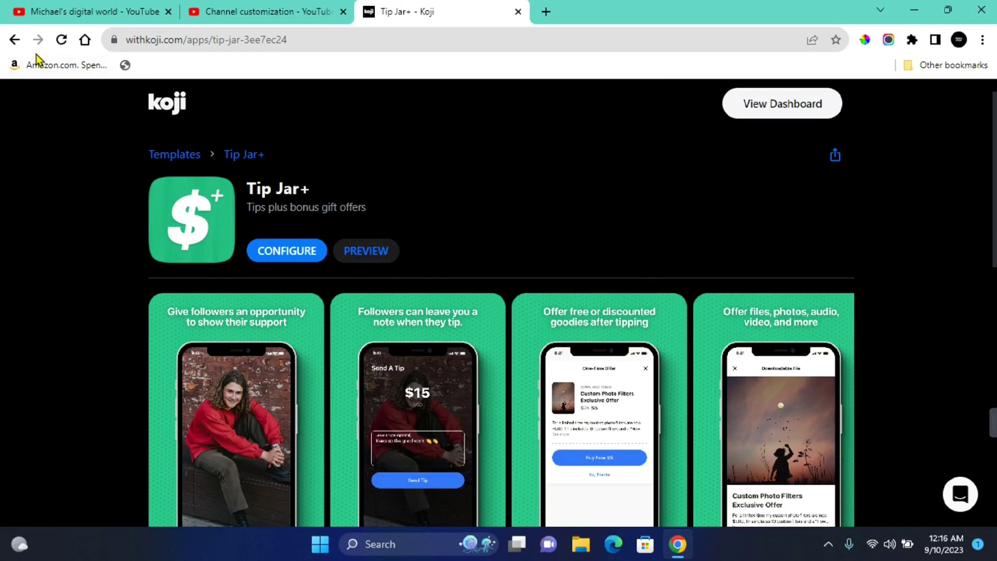
- Go back from Tip Jar+ to the Collect Donations section of Koji's Templates catalogue
click(17, 39)
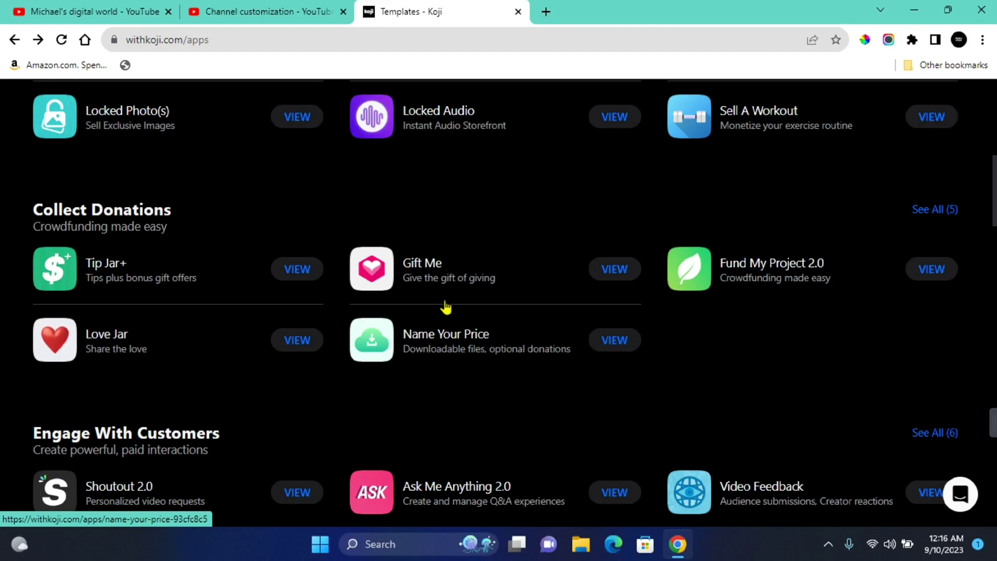
- View the public Koji link-in-bio profile, select its URL, and return to Studio's link settings
key(alt+Right)
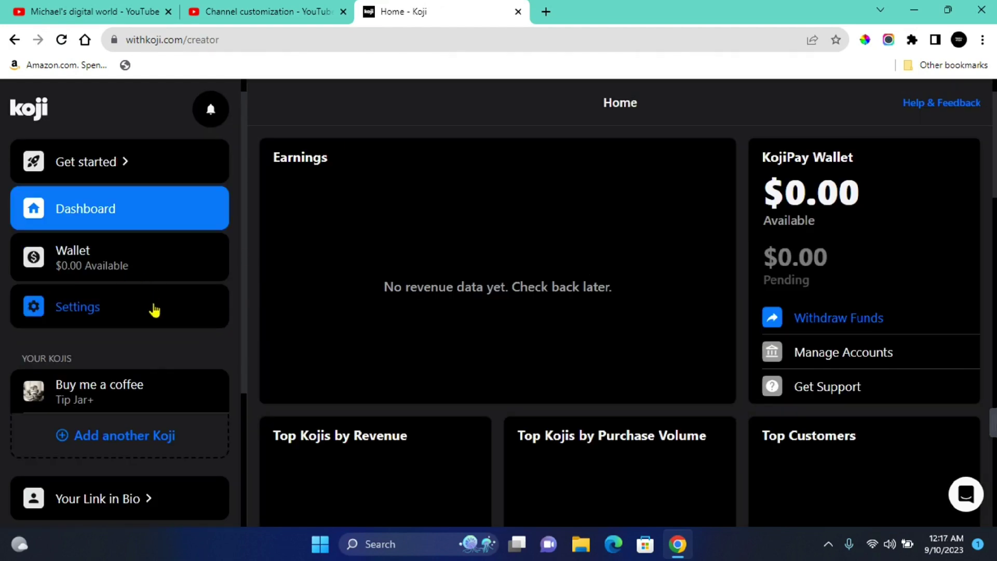
scroll(176, 345, down, 3)
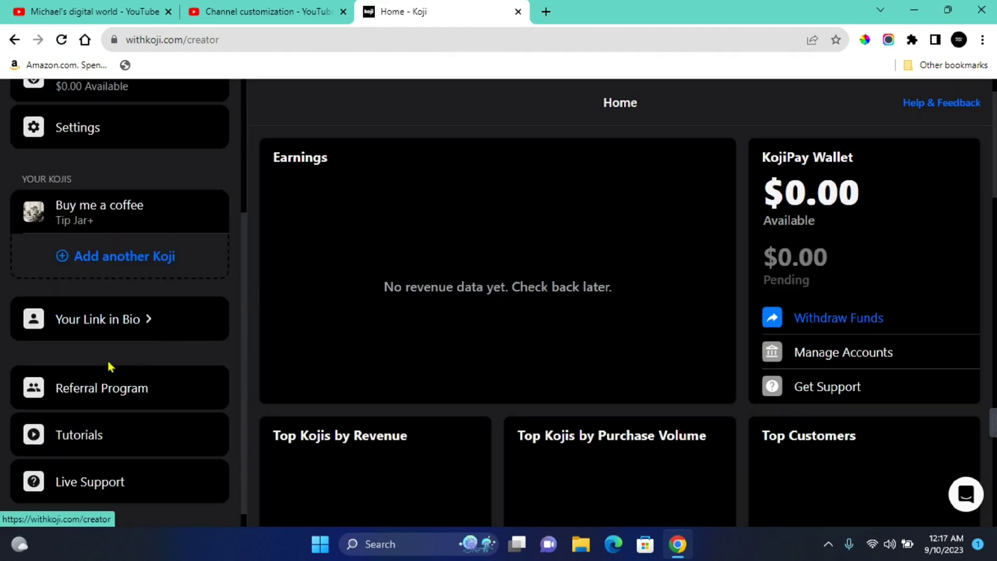
click(87, 325)
scroll(134, 389, down, 1)
scroll(135, 390, down, 1)
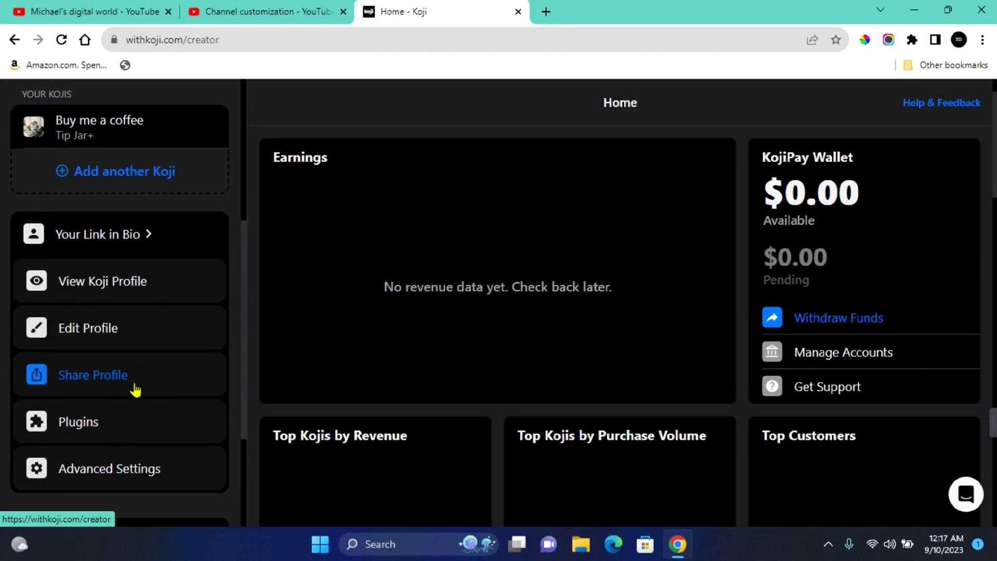
click(81, 283)
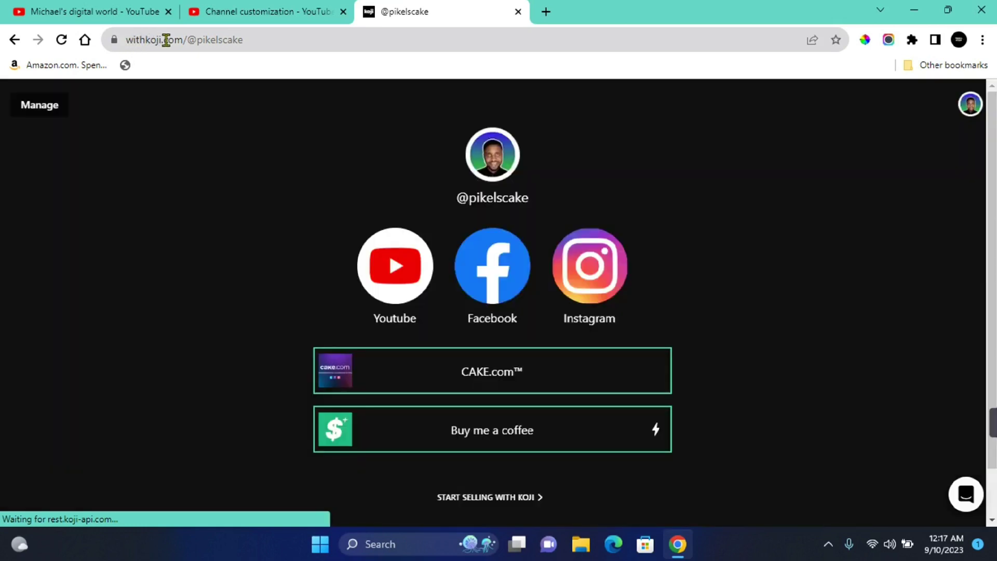
click(244, 40)
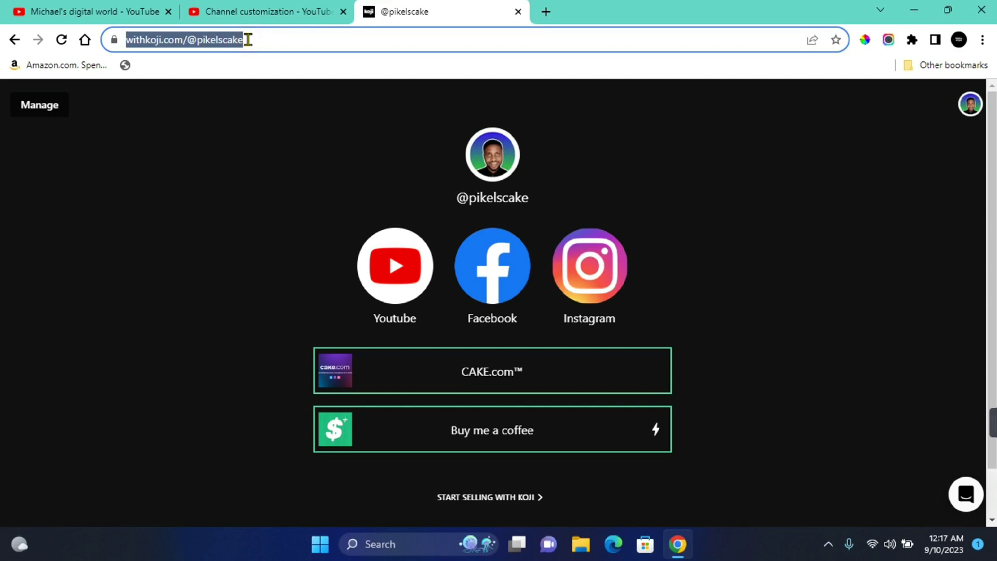
click(251, 11)
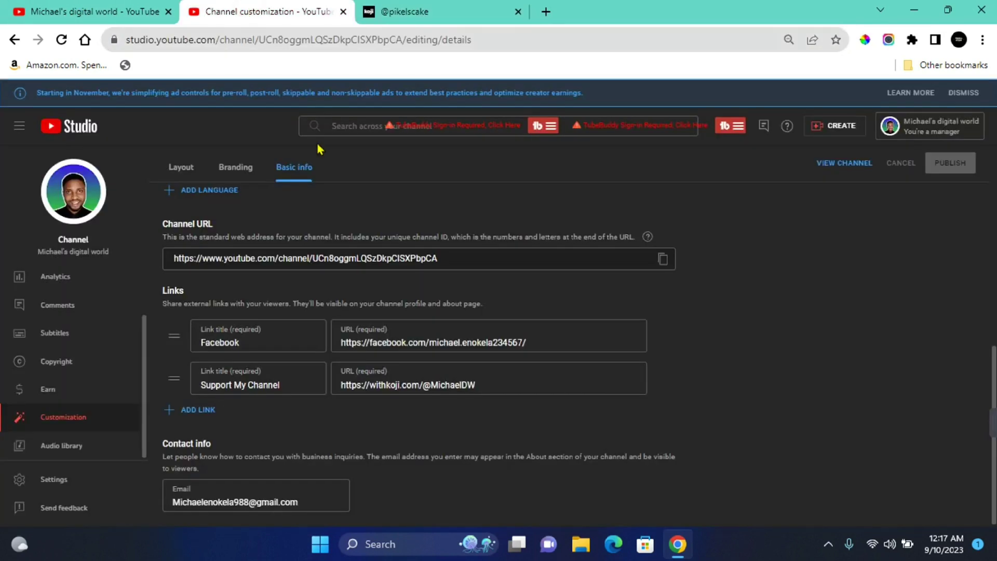
- Add a third, blank entry under Links in the channel's Basic info settings
click(201, 411)
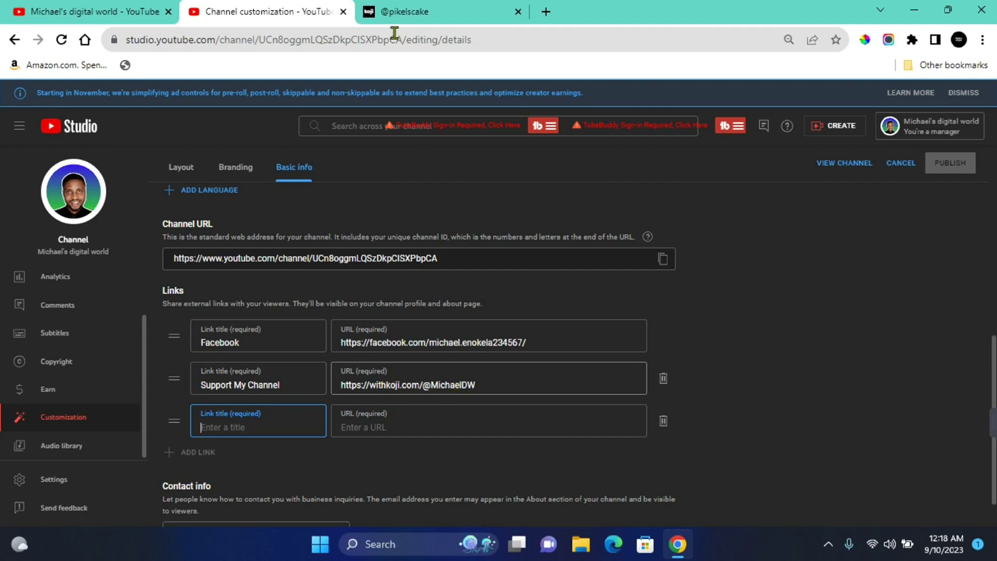
click(389, 12)
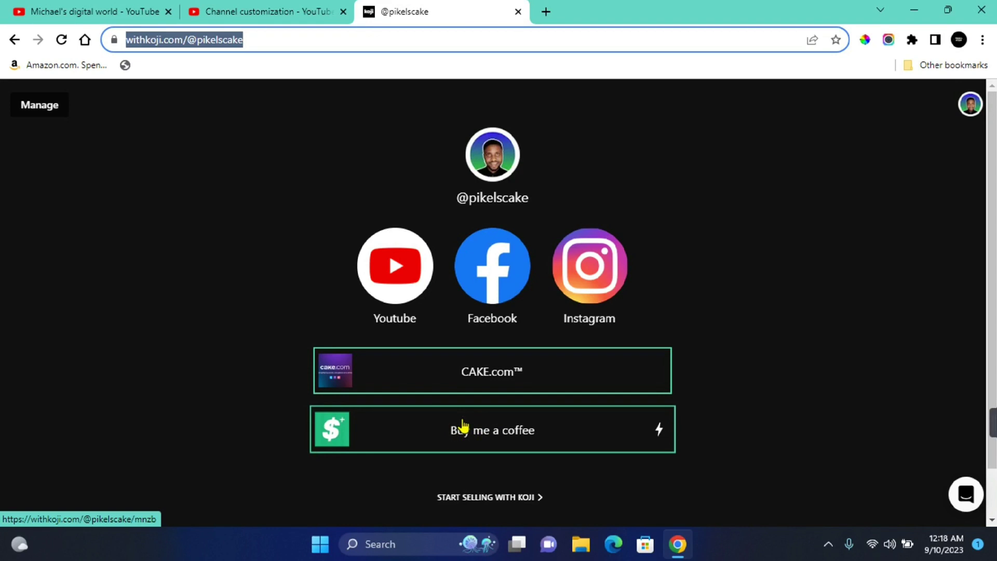
click(267, 12)
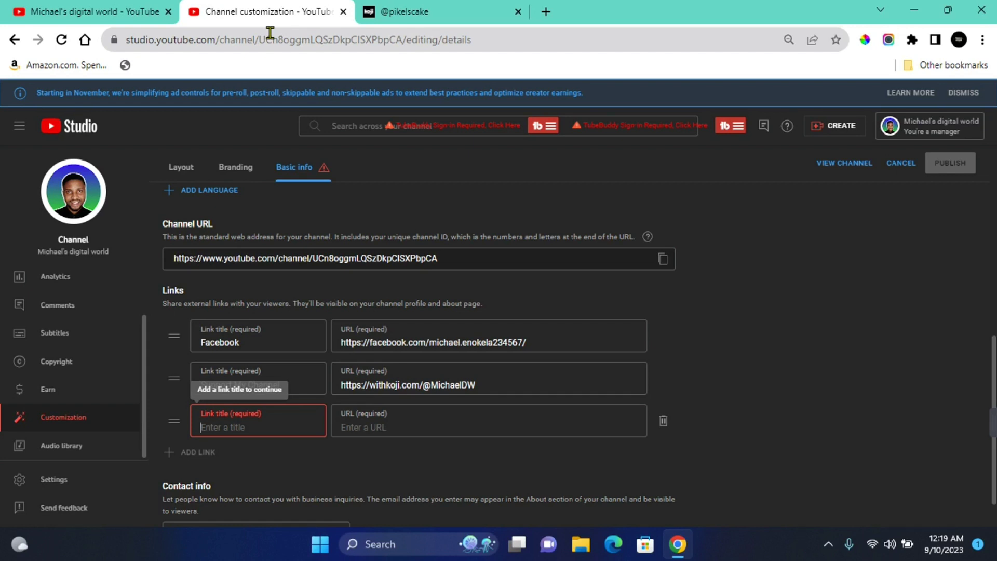
- Discard the unsaved link changes and view the Supers earning details under Earn
click(60, 389)
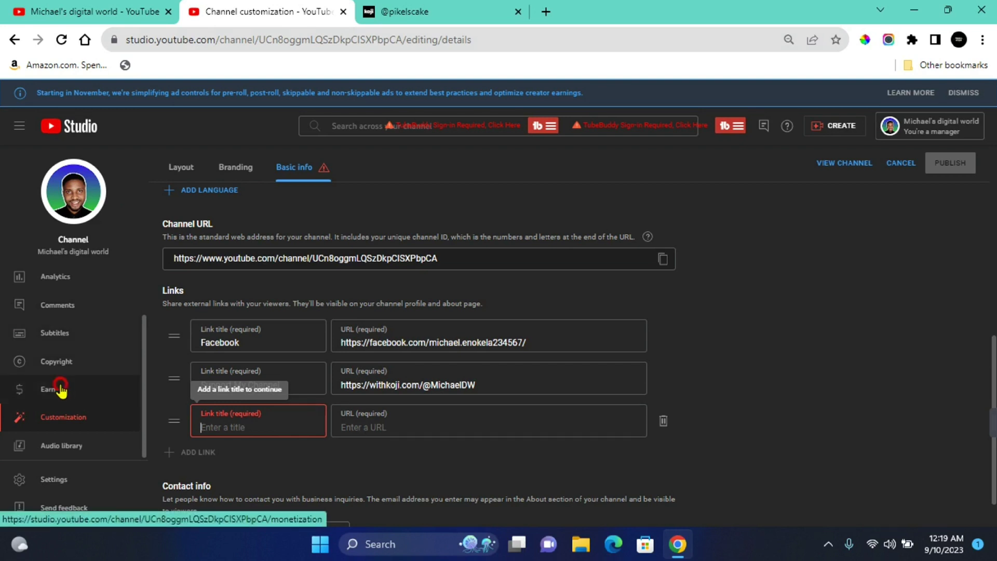
click(561, 125)
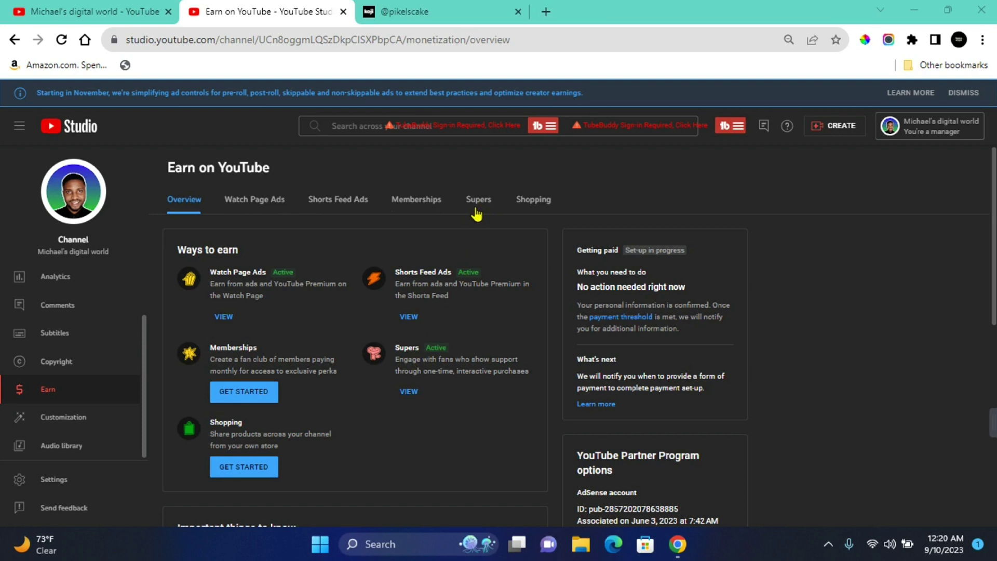
click(408, 393)
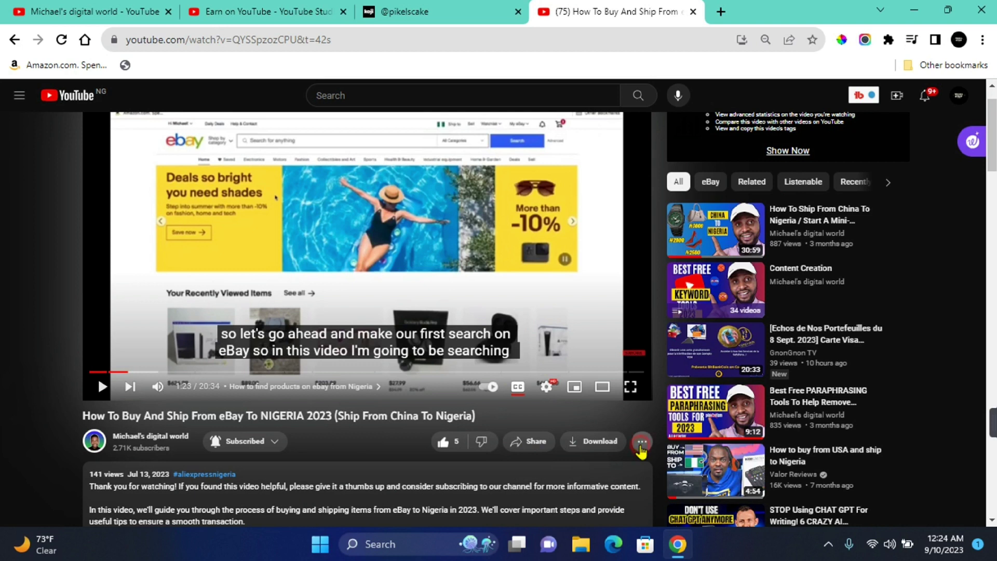
- Set a Super Thanks of NGN 100,000.00 on the eBay-to-Nigeria video and proceed to buy it
click(641, 445)
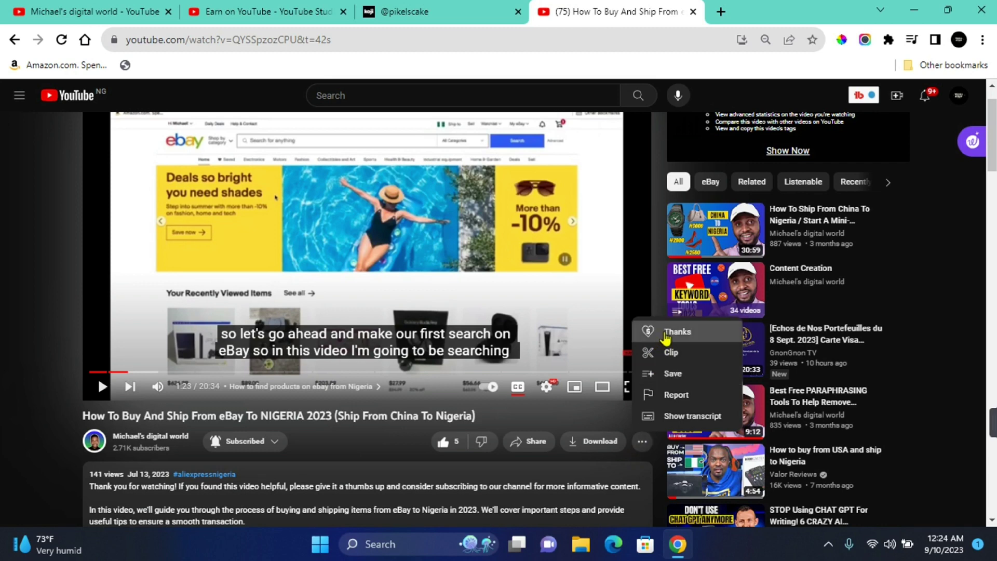
click(665, 337)
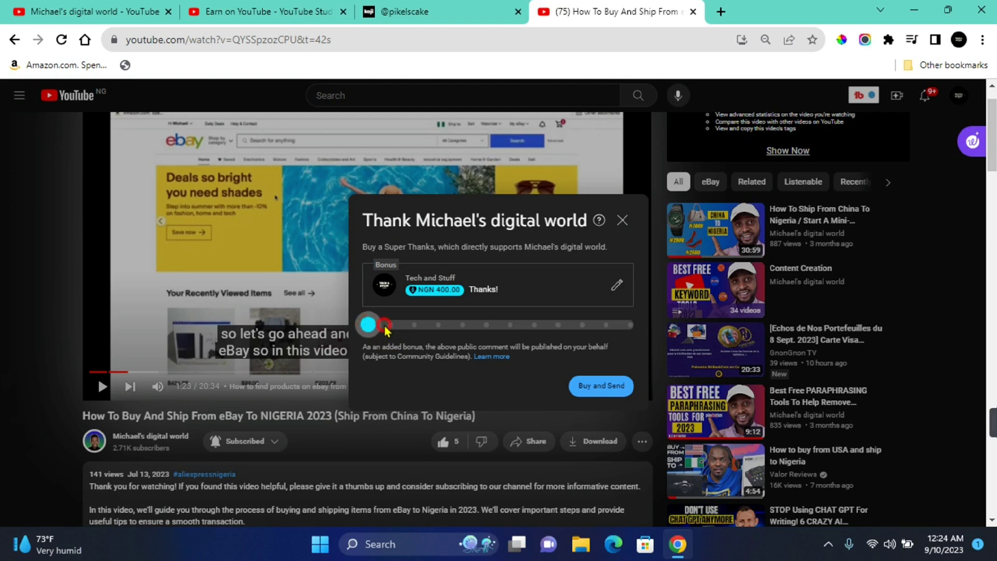
drag(369, 332, 631, 327)
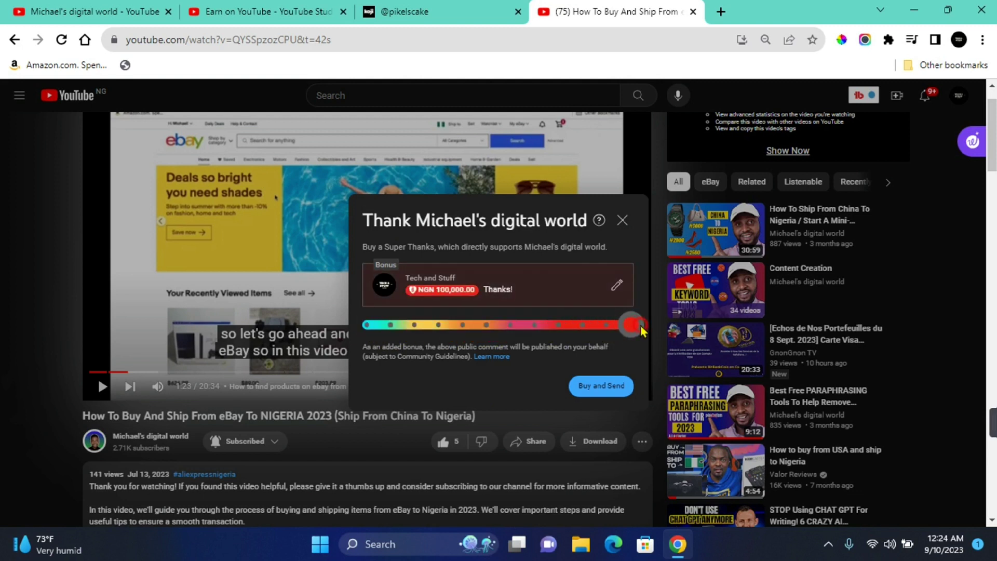
click(602, 394)
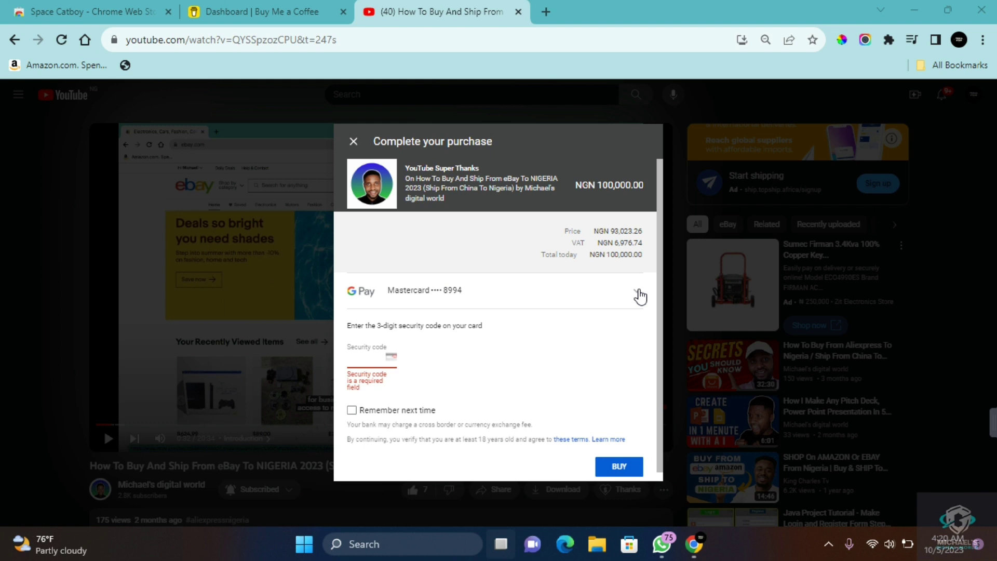
- Review the saved Google Pay cards in the NGN 100,000.00 checkout, then close it unpurchased
click(638, 294)
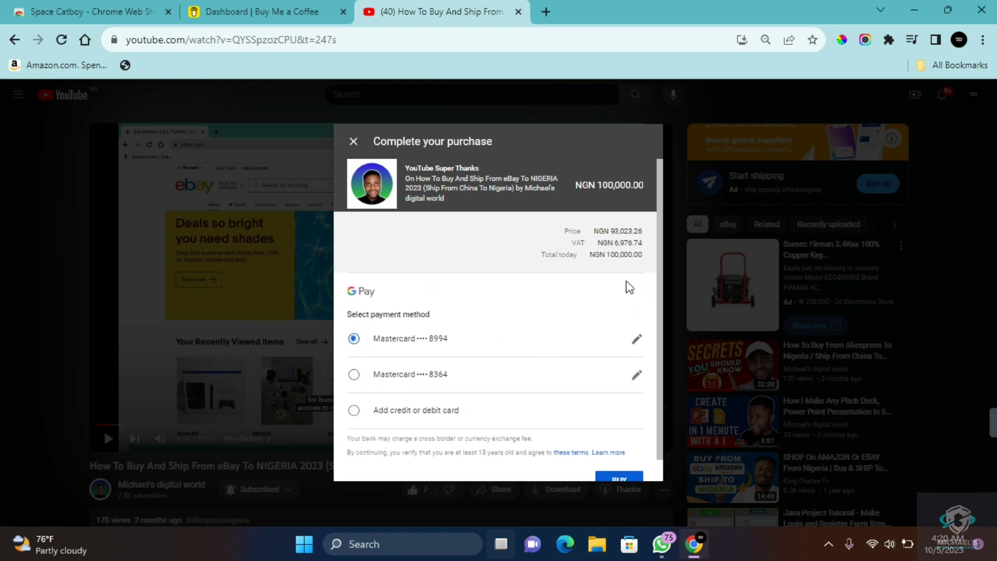
click(614, 277)
scroll(621, 473, down, 1)
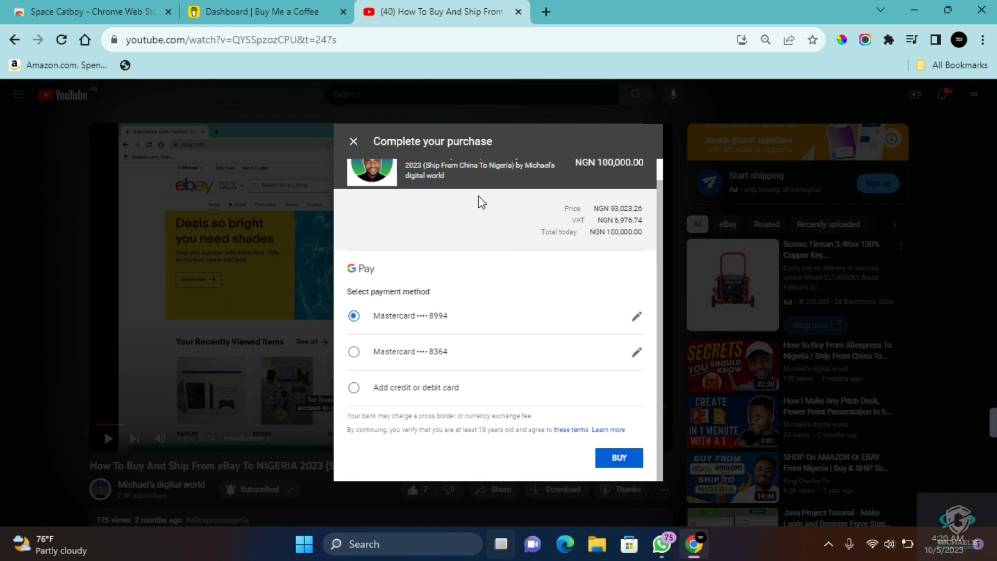
click(353, 142)
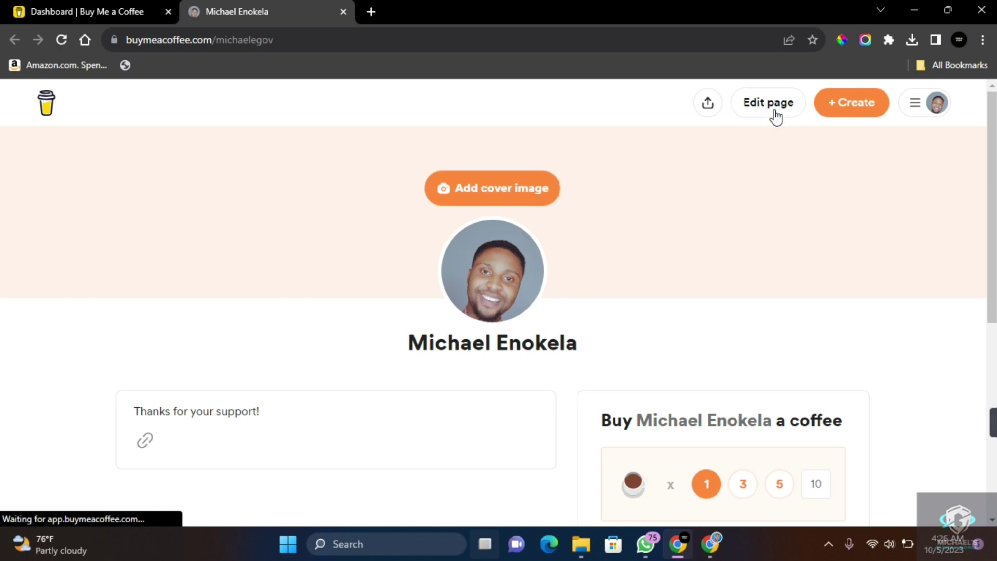
- Select the Buy Me a Coffee page's web address in the address bar
scroll(774, 356, down, 7)
scroll(777, 356, up, 7)
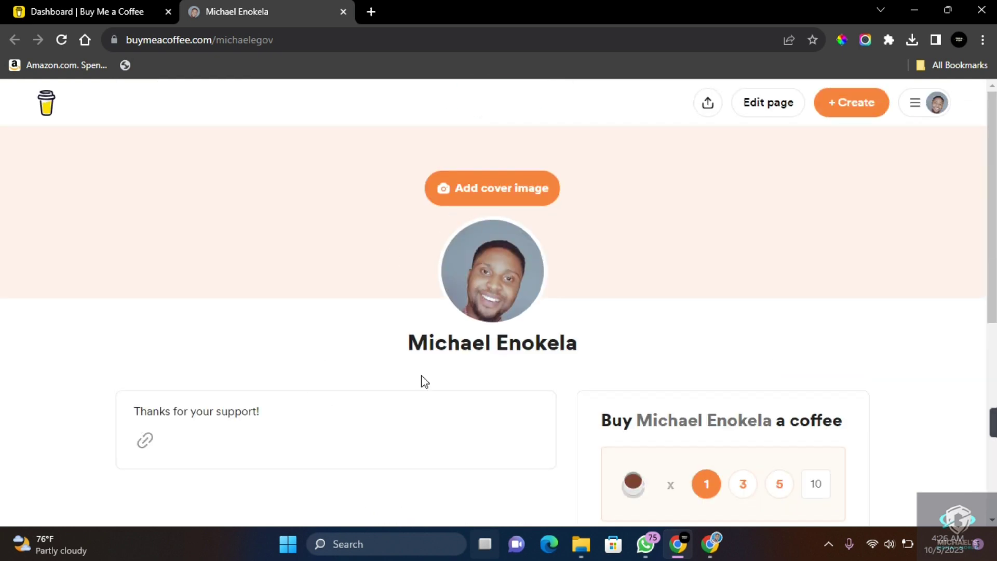
click(289, 42)
key(ctrl+c)
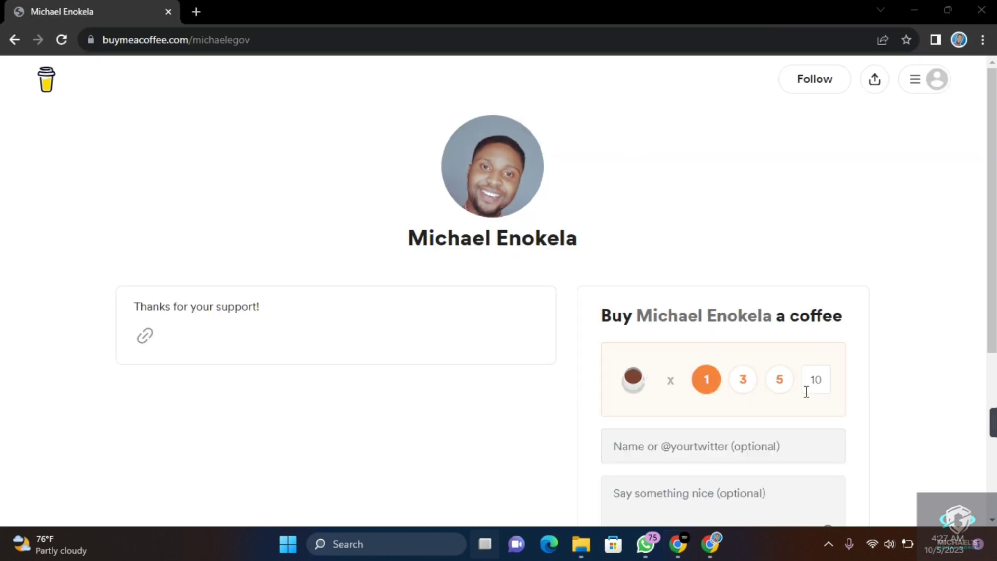
- Bring up the public visitor view of the Buy Me a Coffee page with its coffee form
mouse_move(678, 543)
click(688, 431)
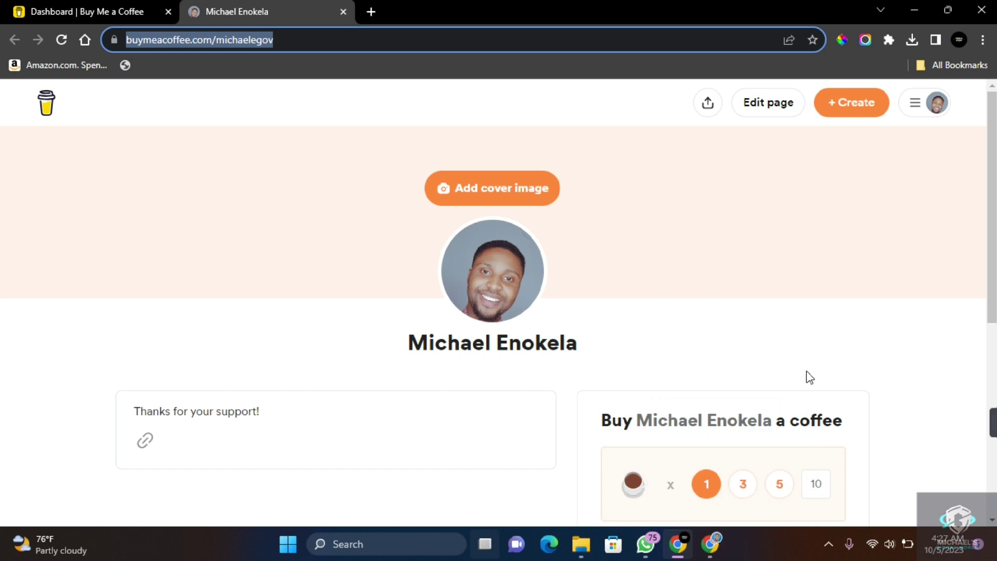
click(709, 543)
scroll(786, 337, down, 3)
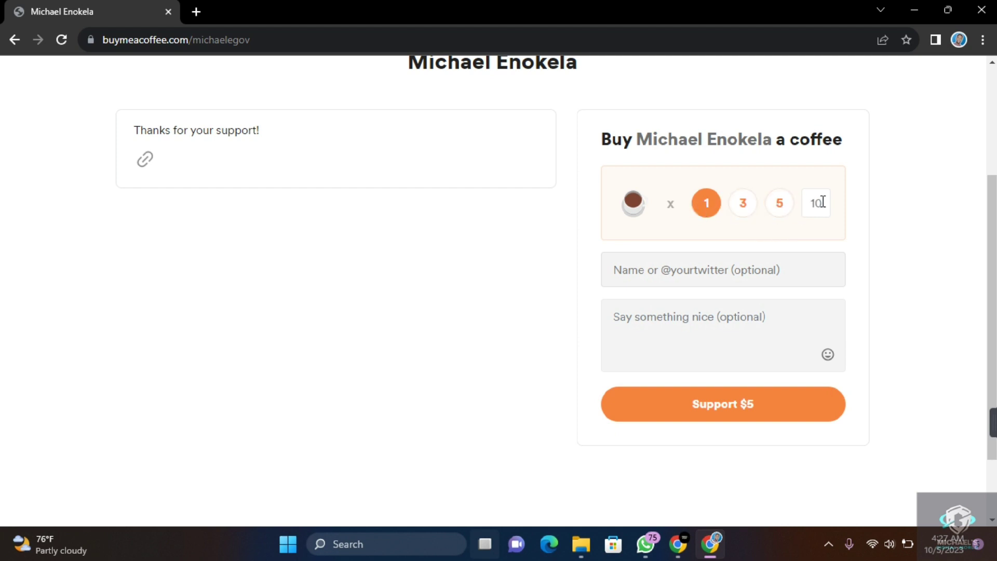
- Change the coffee quantity to a custom 50 for a $250 total and submit the support
scroll(741, 436, up, 1)
click(740, 224)
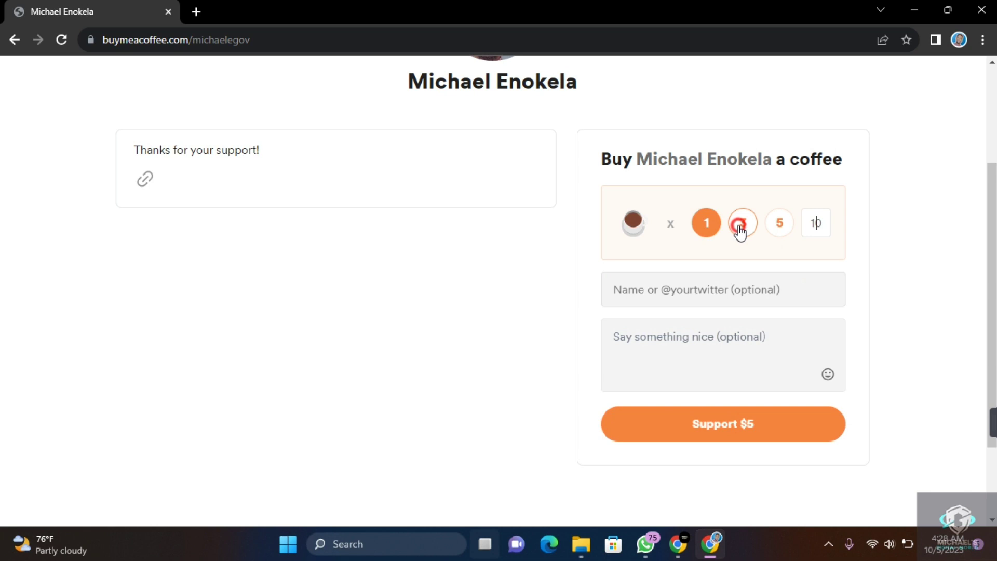
click(776, 229)
click(820, 223)
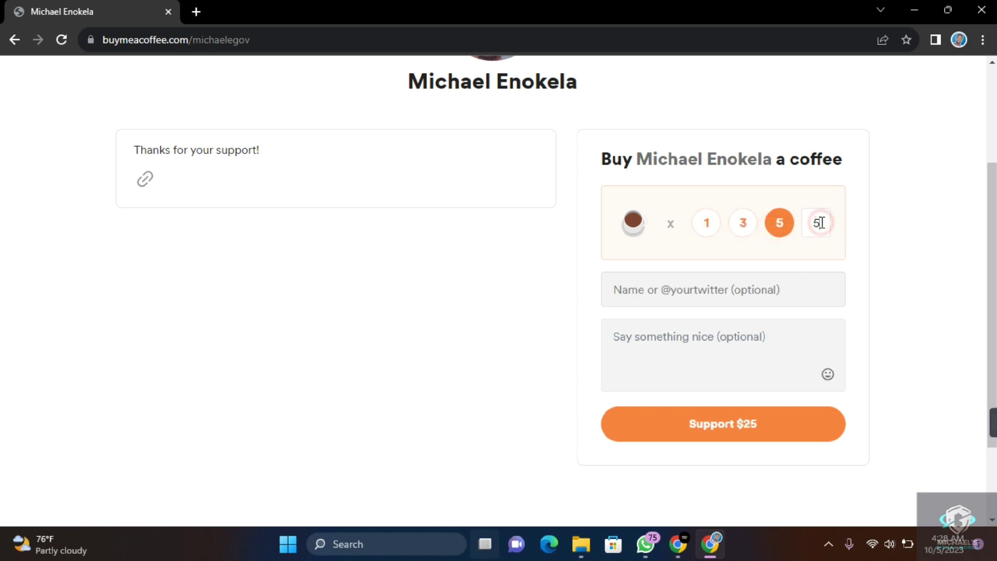
key(BackSpace)
text(50)
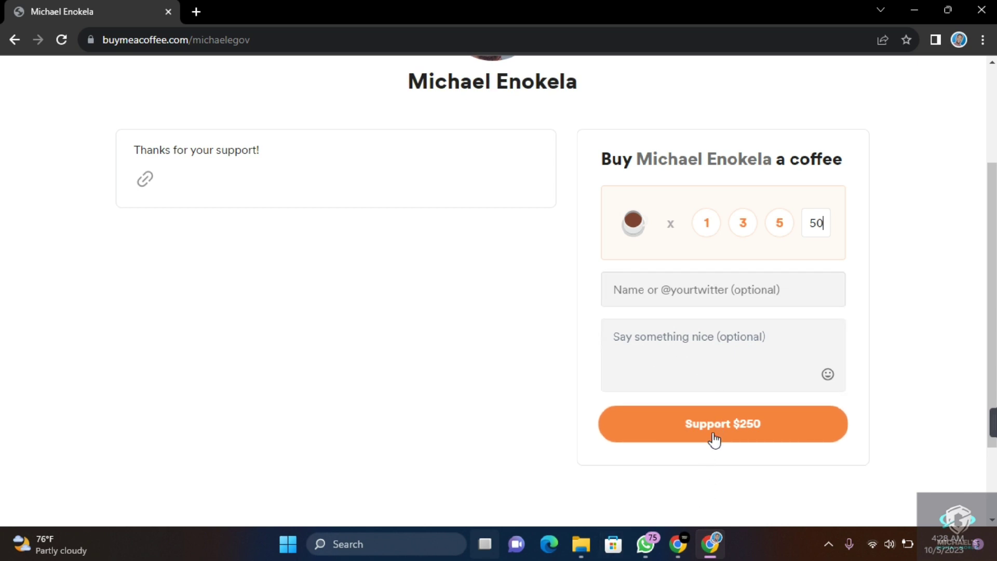
click(729, 418)
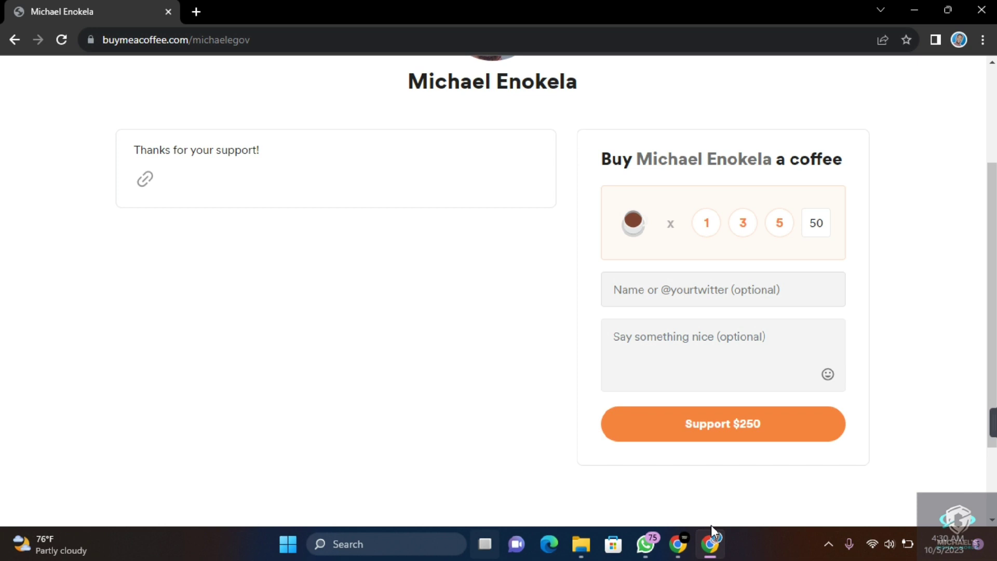
- Paste the Buy Me a Coffee address into the third link's URL field in Studio
click(677, 543)
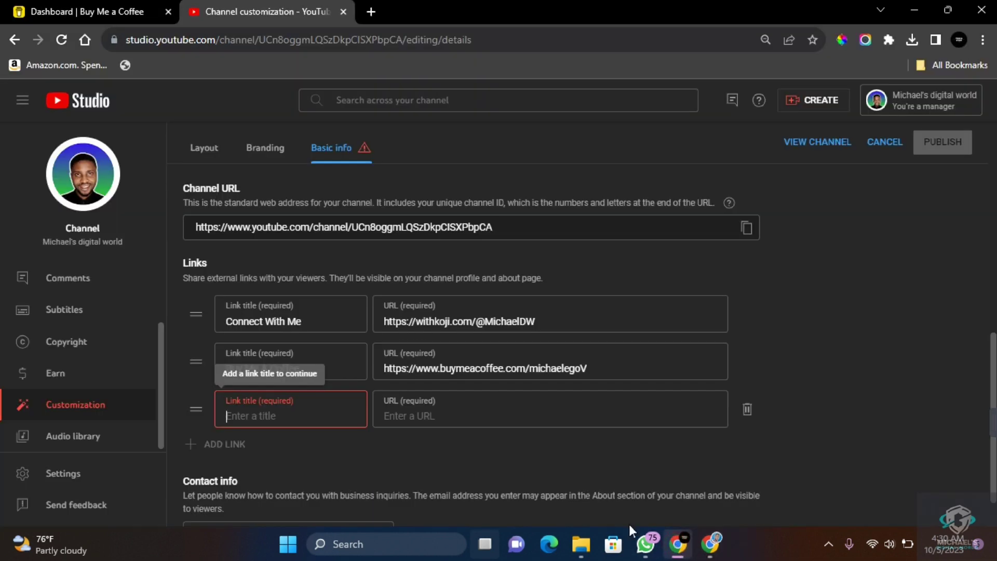
click(420, 419)
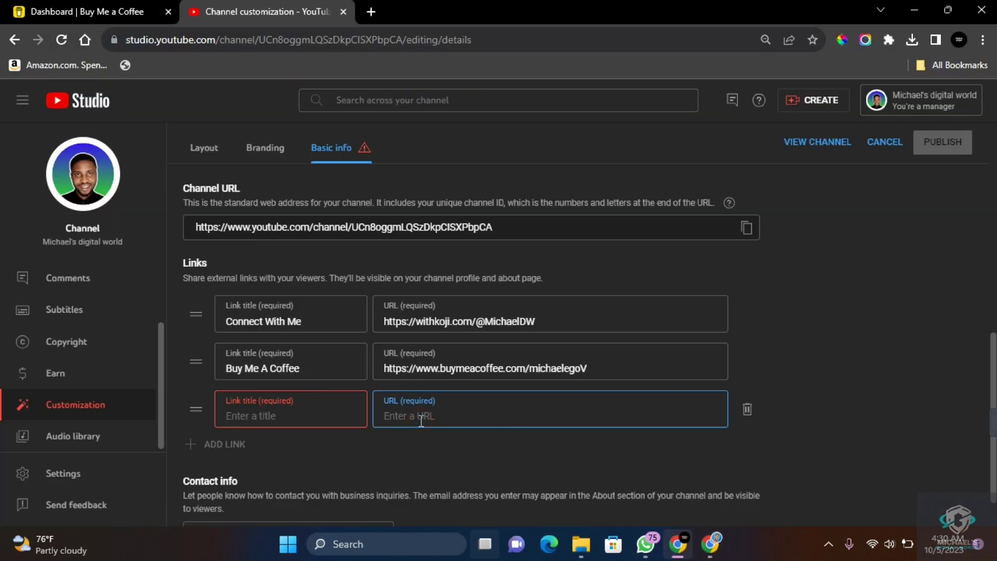
key(ctrl+v)
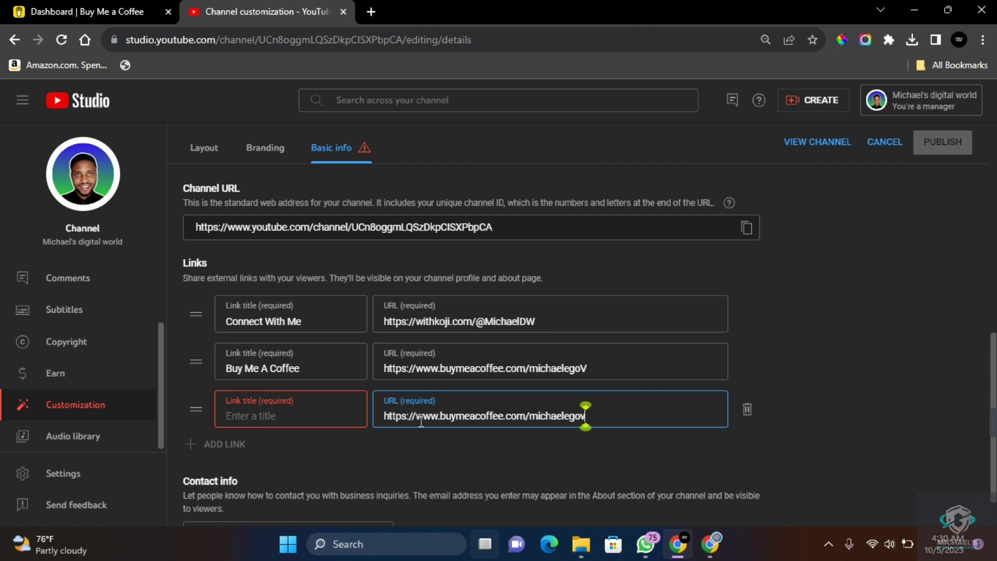